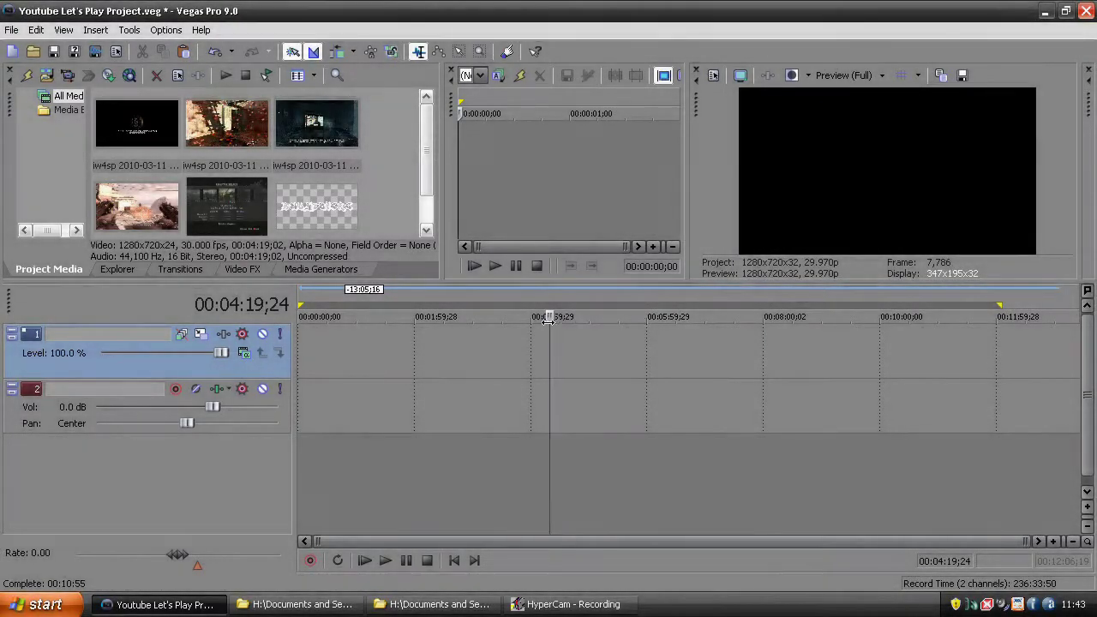
# Set the project video size to 640x360 in Project Video Properties and apply it
pyautogui.click(714, 76)
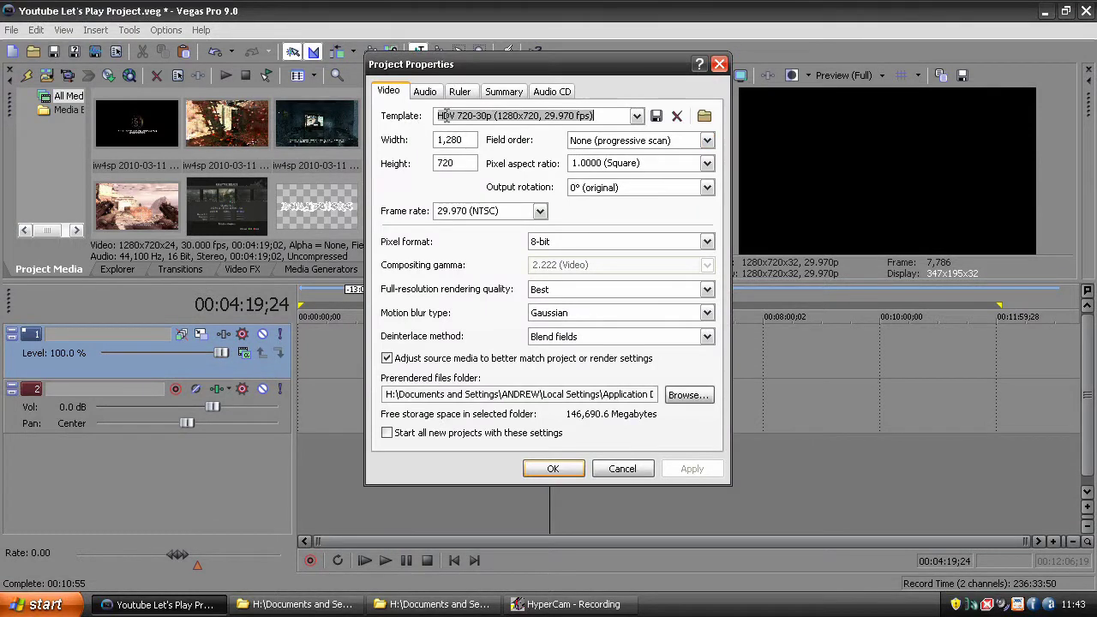
pyautogui.moveTo(437, 117); pyautogui.dragTo(595, 118)
pyautogui.moveTo(463, 140); pyautogui.dragTo(420, 142)
pyautogui.write('640')
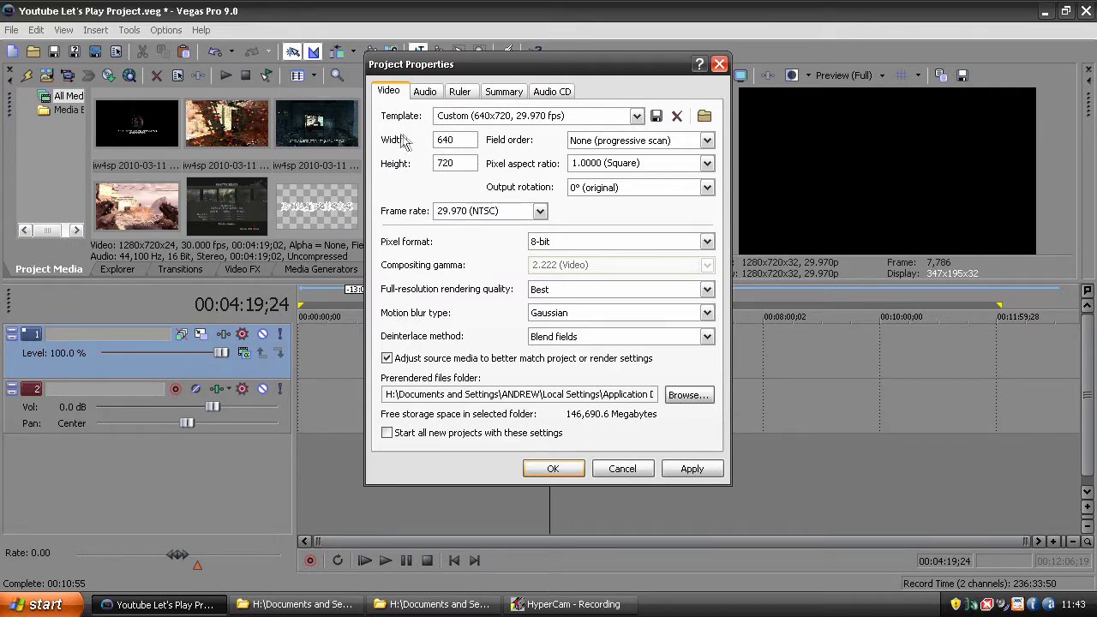
pyautogui.moveTo(454, 154); pyautogui.dragTo(392, 165)
pyautogui.write('8')
pyautogui.write('360')
pyautogui.click(693, 470)
pyautogui.click(554, 470)
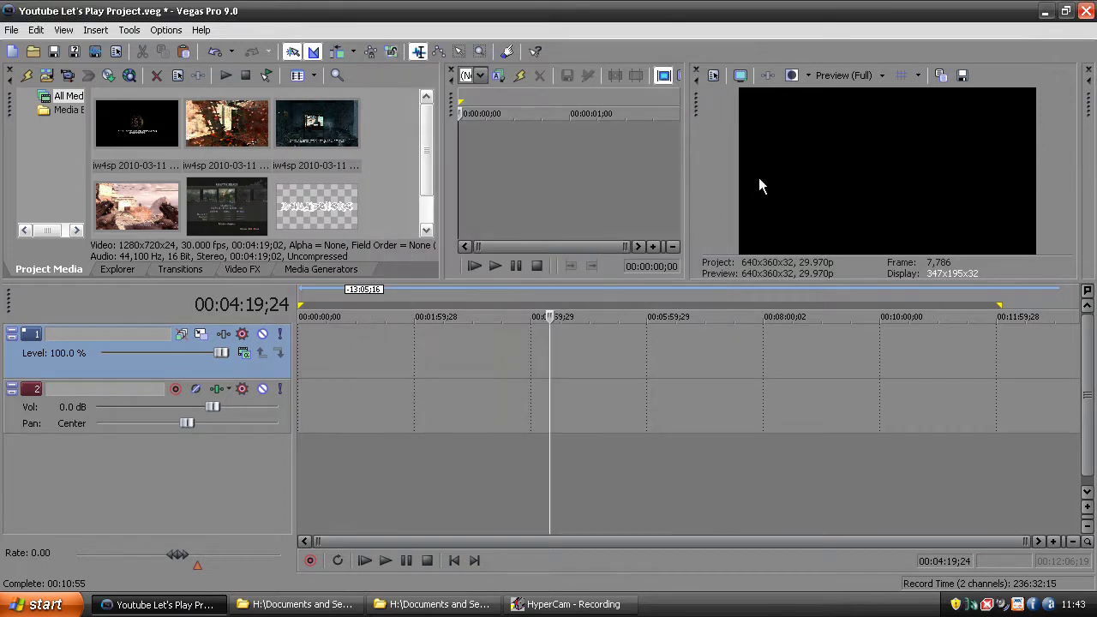
# Drag the Resident Evil 5 .vob from YouTube Vids To Be Rendered onto the timeline
pyautogui.moveTo(686, 131); pyautogui.dragTo(658, 133)
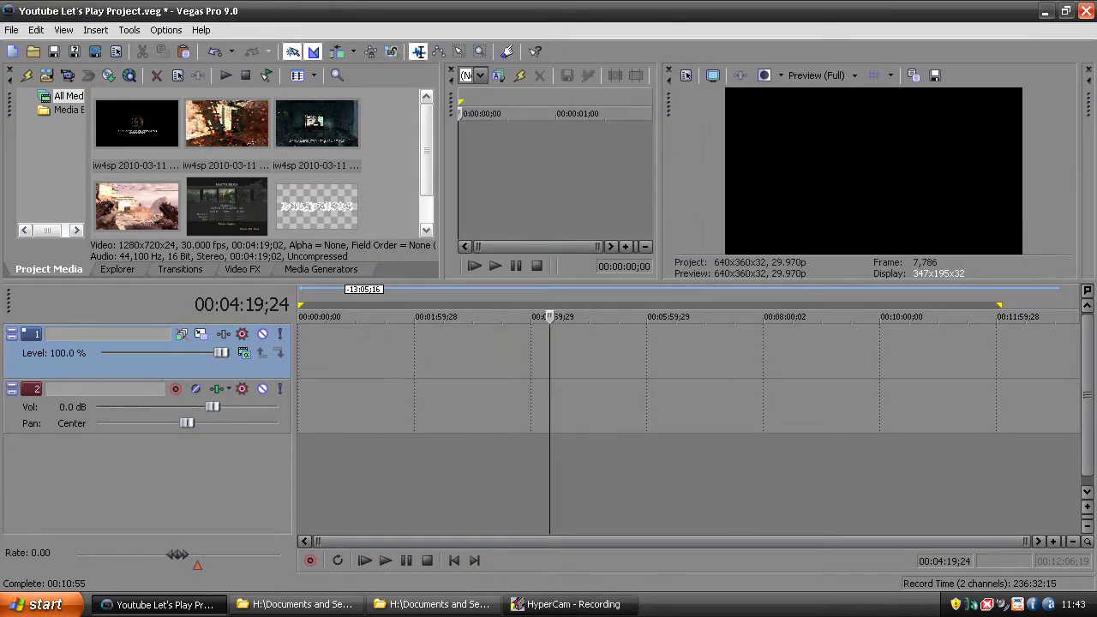
pyautogui.click(439, 604)
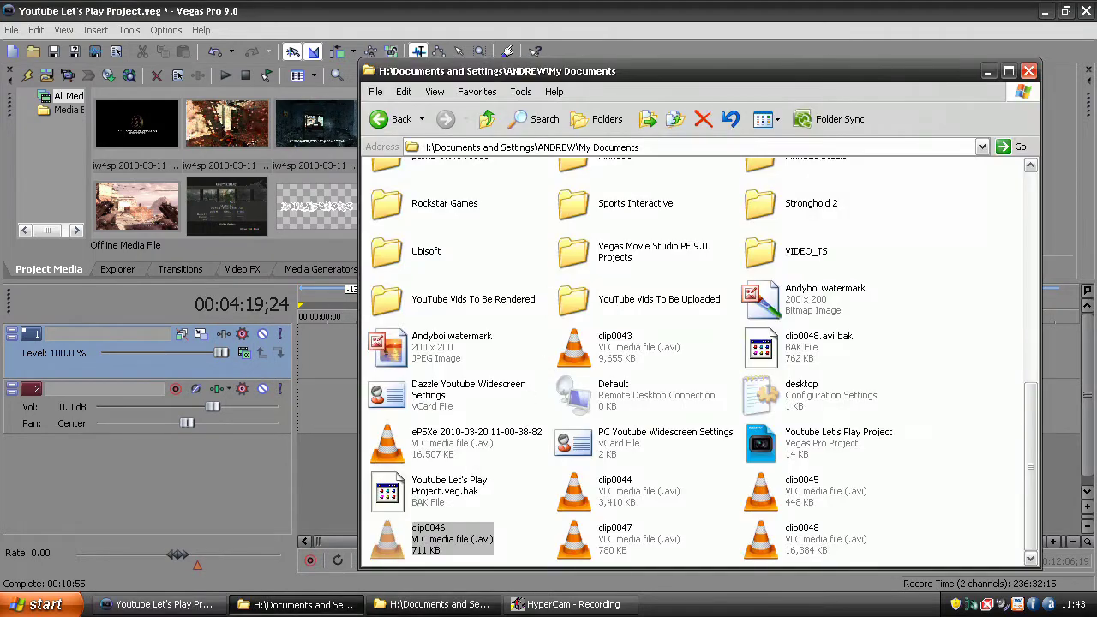
pyautogui.doubleClick(527, 304)
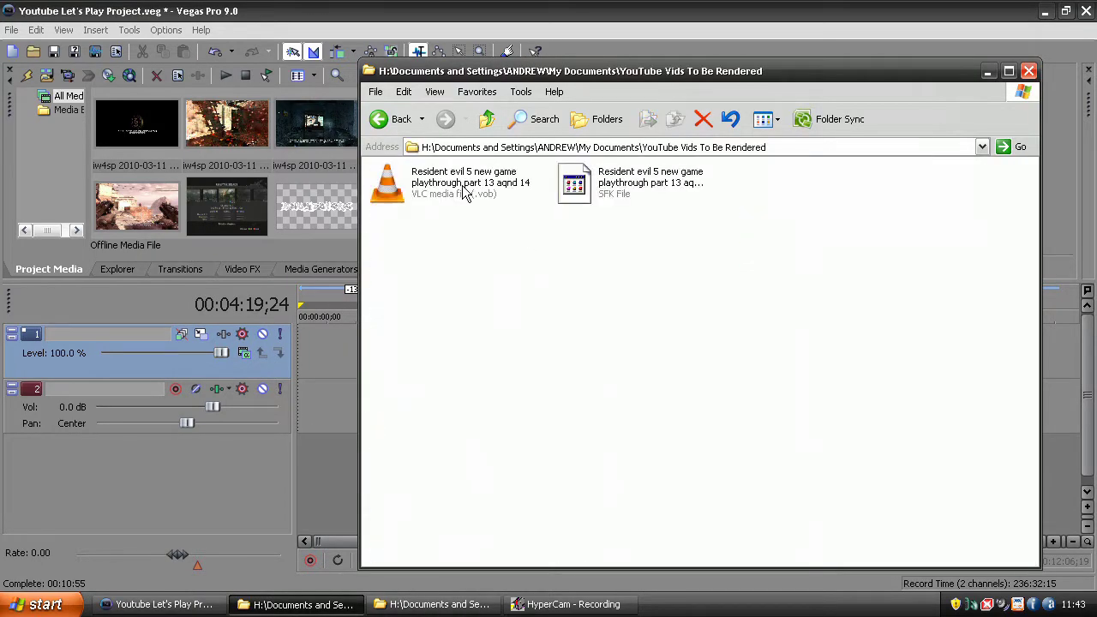
pyautogui.moveTo(463, 191); pyautogui.dragTo(412, 358)
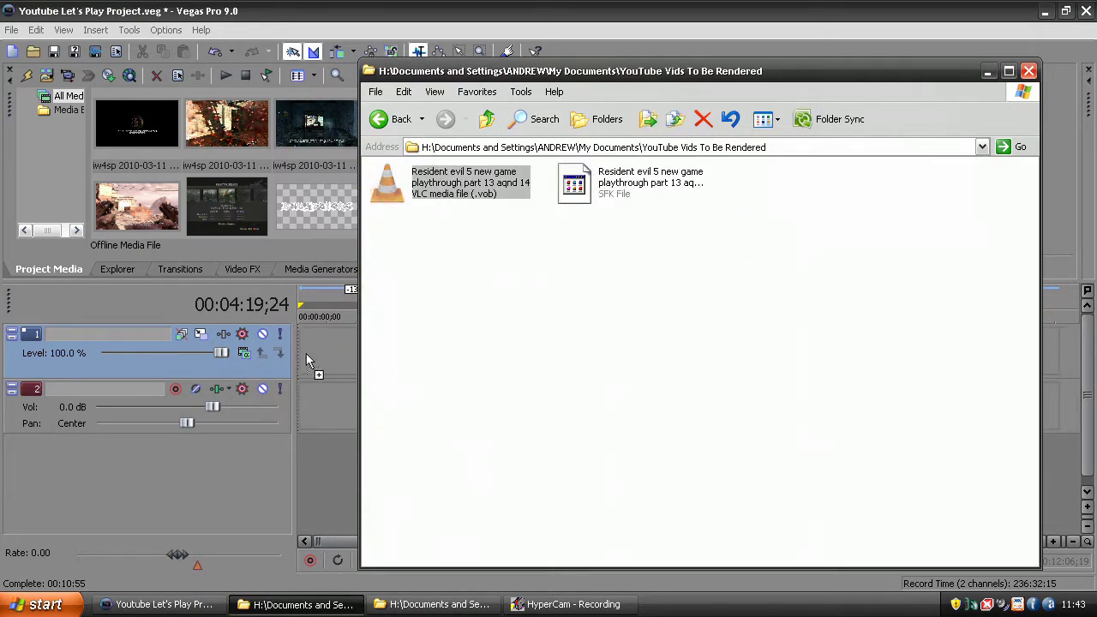
pyautogui.moveTo(307, 353); pyautogui.dragTo(304, 353)
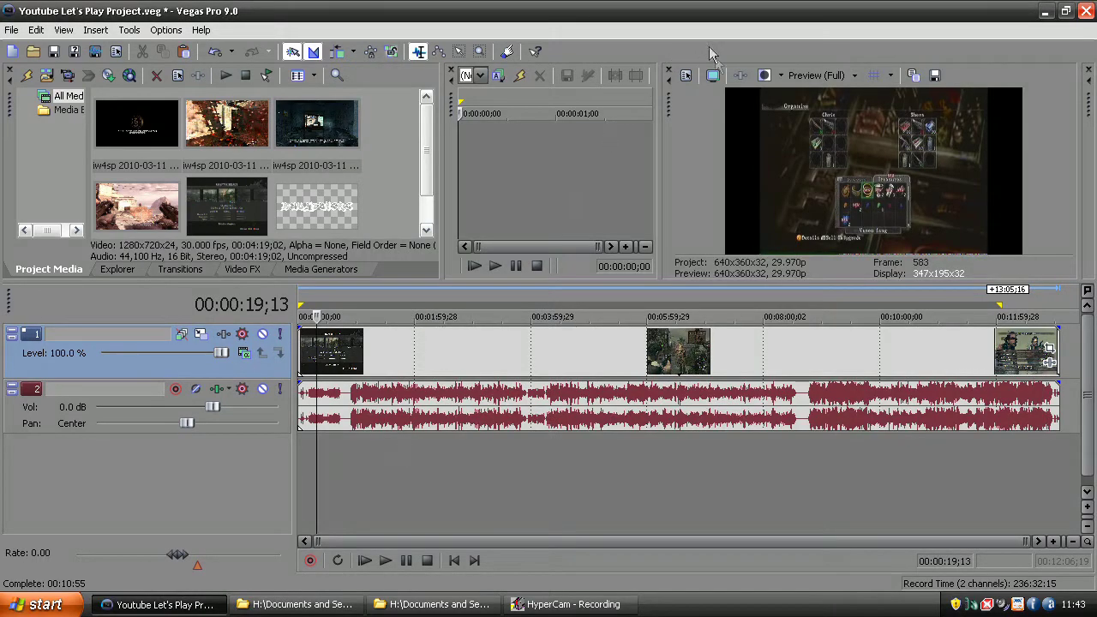
pyautogui.click(686, 76)
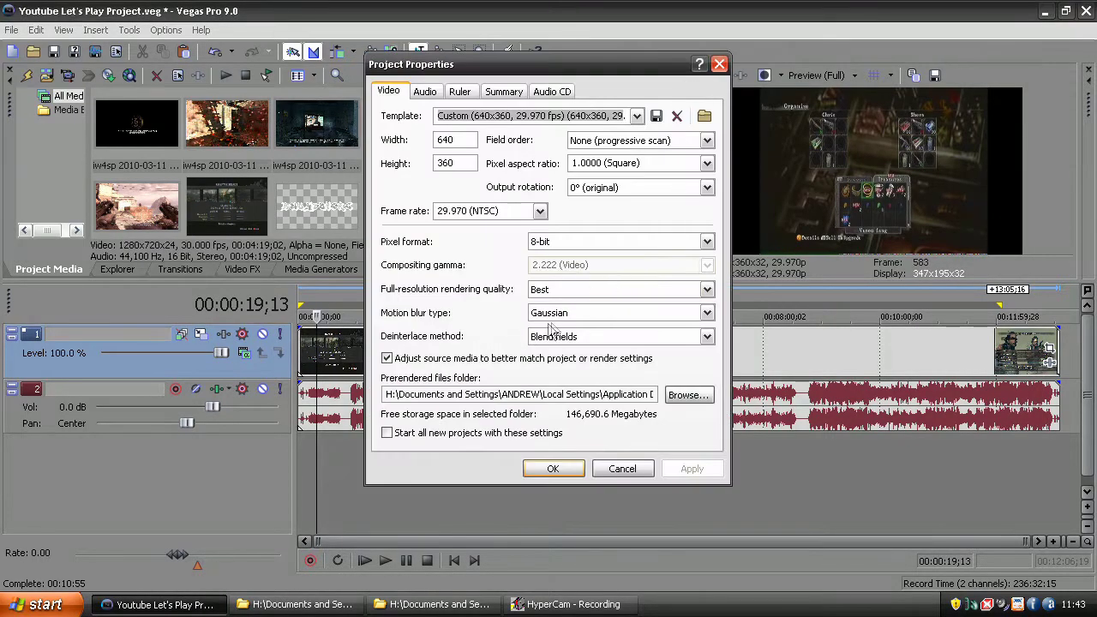
pyautogui.click(557, 290)
pyautogui.click(557, 290)
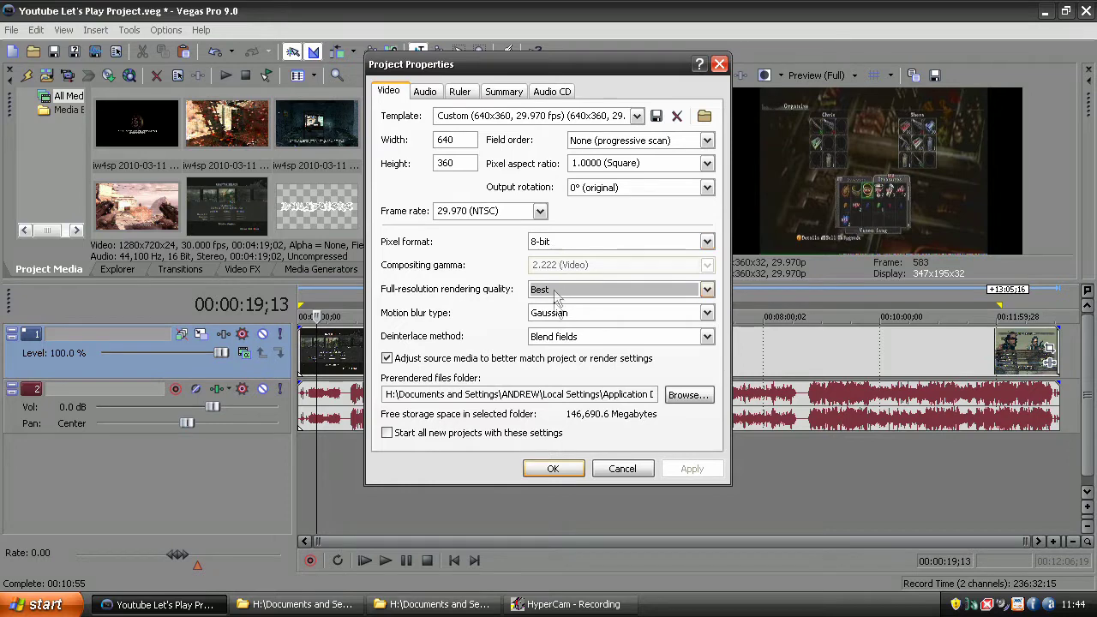
pyautogui.click(591, 336)
pyautogui.click(591, 336)
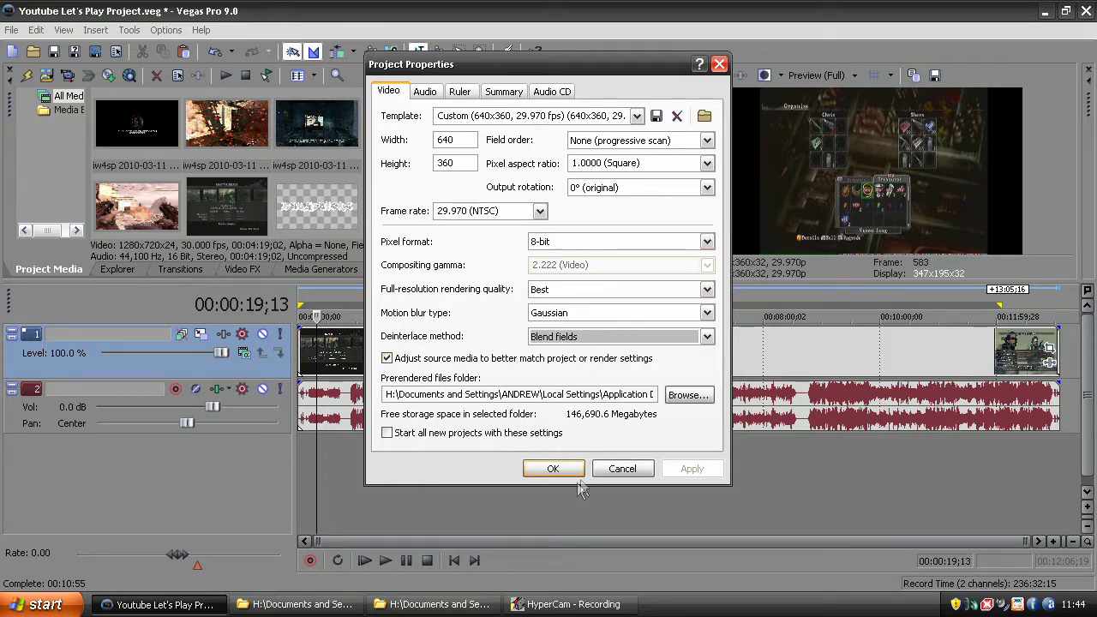
pyautogui.click(564, 476)
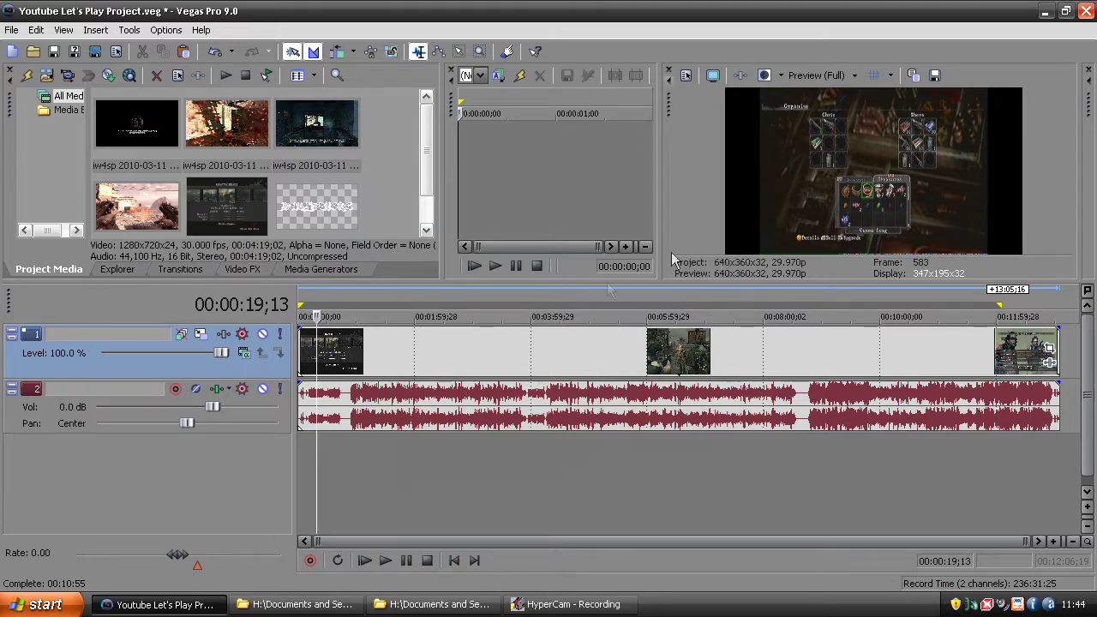
# Uncheck Maintain aspect ratio in the Resident Evil clip's video event properties
pyautogui.rightClick(651, 360)
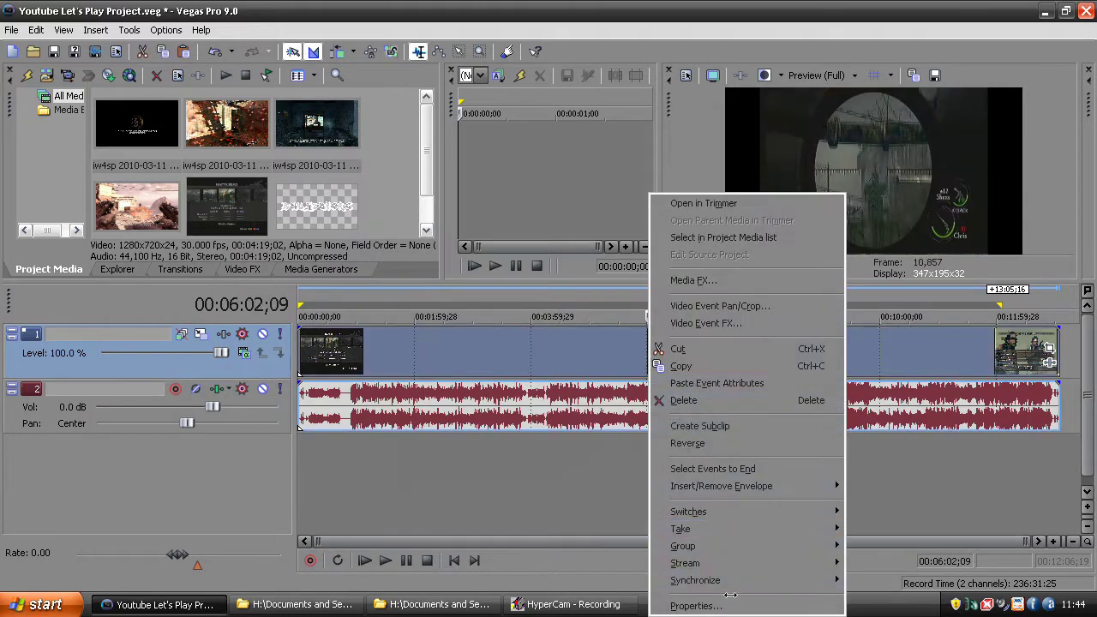
pyautogui.click(733, 609)
pyautogui.click(467, 205)
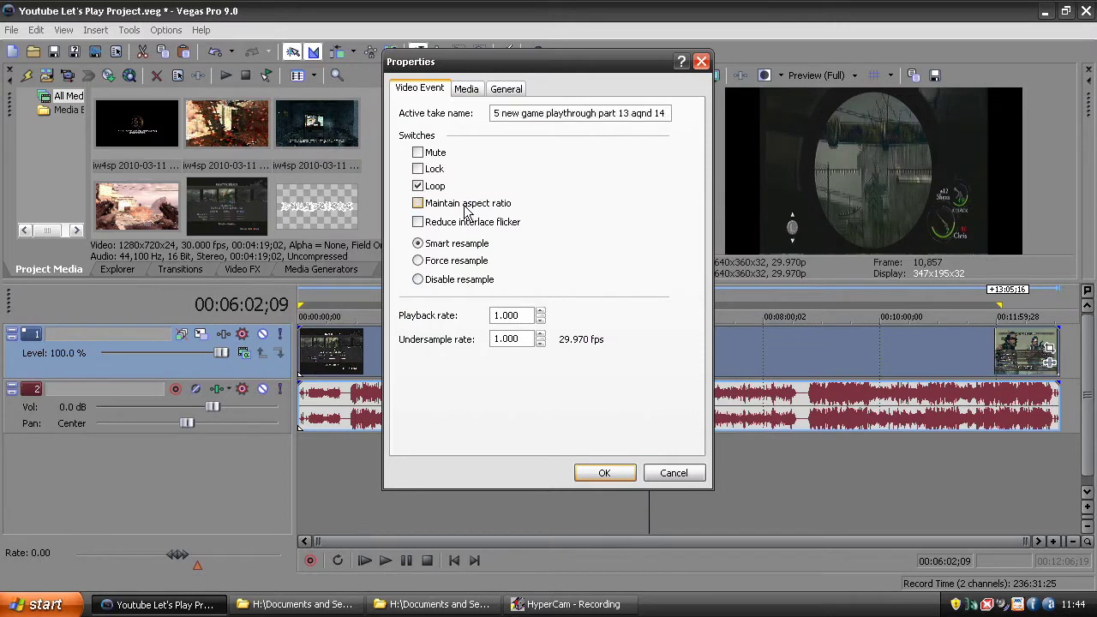
pyautogui.click(604, 472)
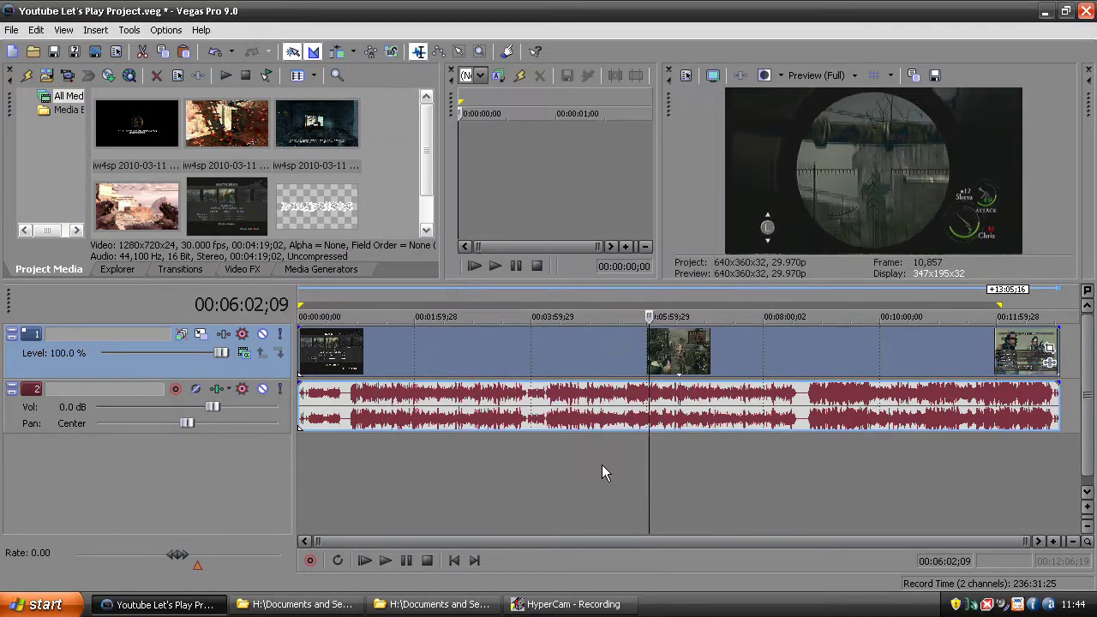
pyautogui.moveTo(661, 186); pyautogui.dragTo(627, 188)
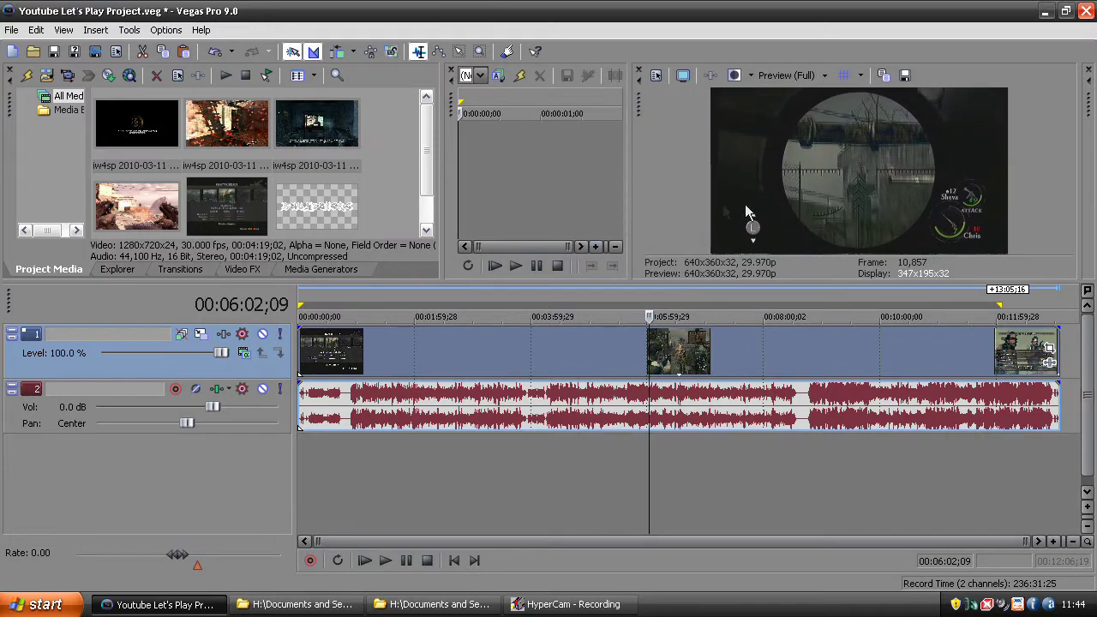
# Set preview quality to Best (Full) and make the preview area taller
pyautogui.click(787, 76)
pyautogui.moveTo(795, 149)
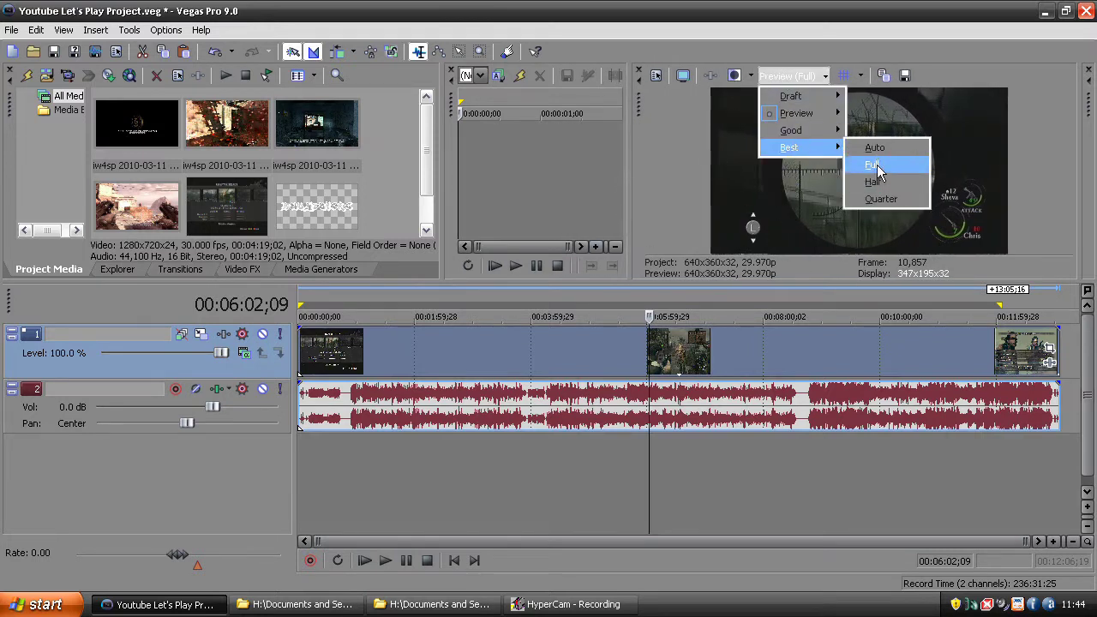
pyautogui.click(875, 165)
pyautogui.moveTo(577, 281); pyautogui.dragTo(594, 357)
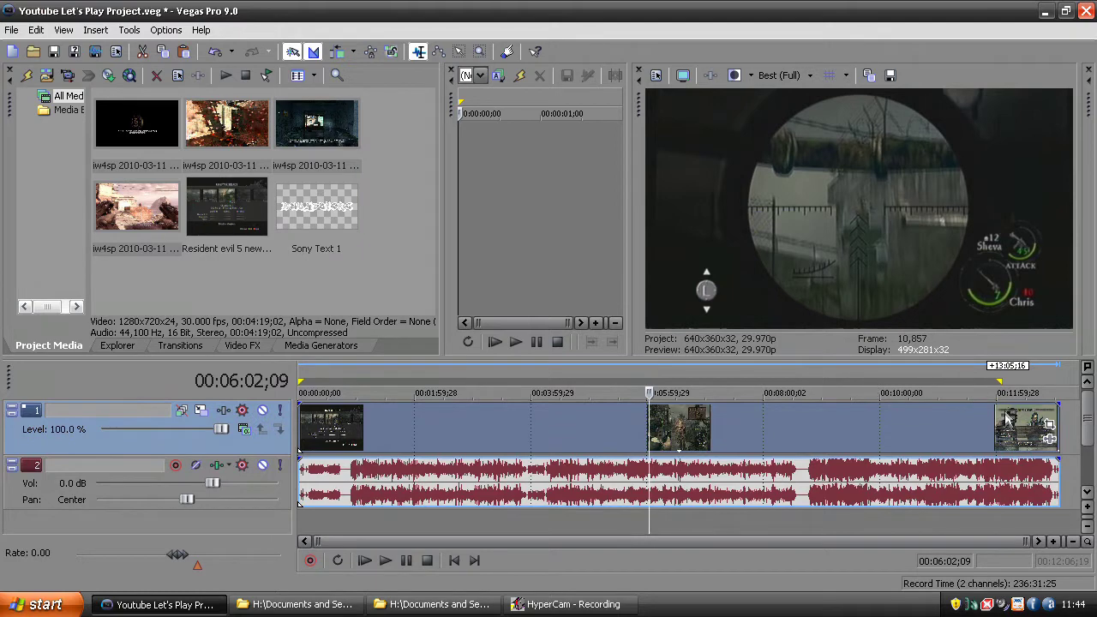
pyautogui.click(1049, 424)
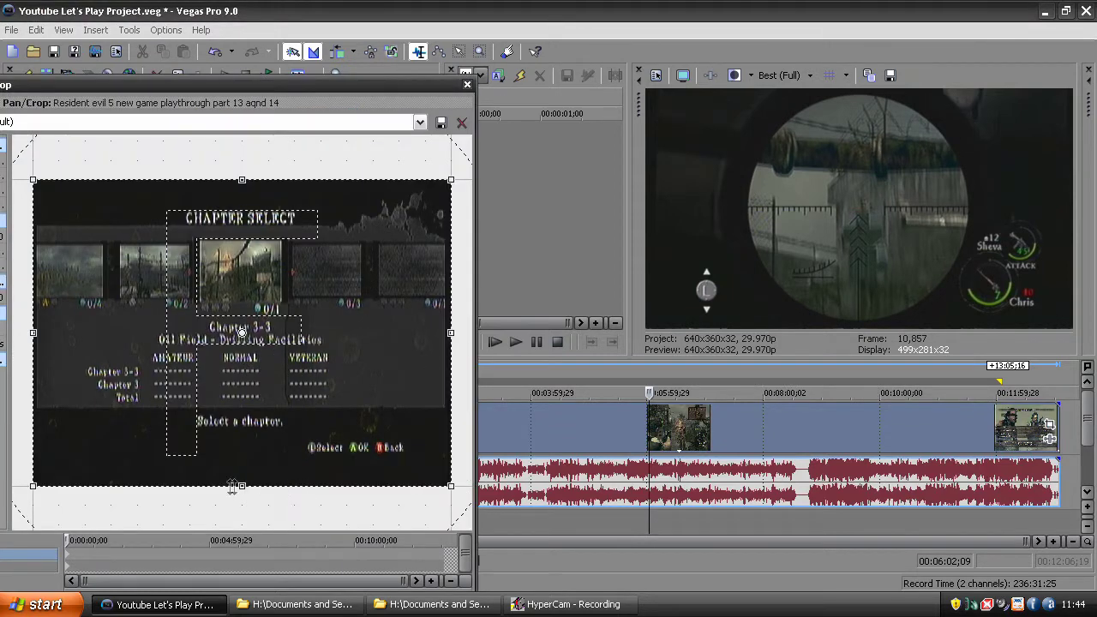
# Pull the clip's crop frame slightly inward at the bottom, right and top edges in Pan/Crop
pyautogui.moveTo(242, 486); pyautogui.dragTo(242, 479)
pyautogui.click(804, 522)
pyautogui.click(923, 519)
pyautogui.click(842, 519)
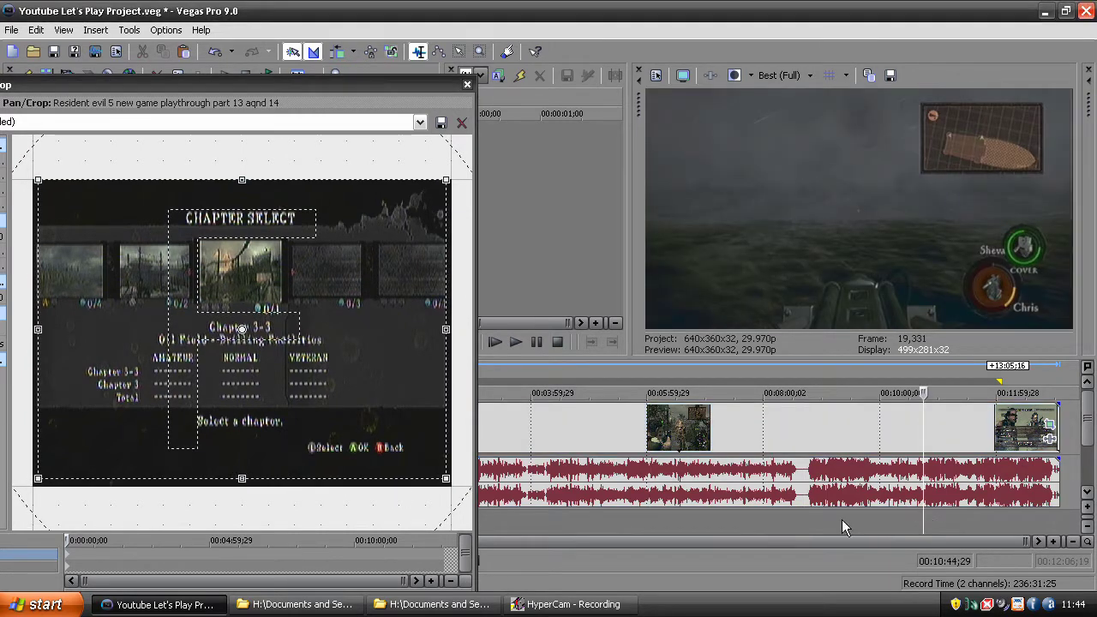
pyautogui.moveTo(447, 329); pyautogui.dragTo(444, 329)
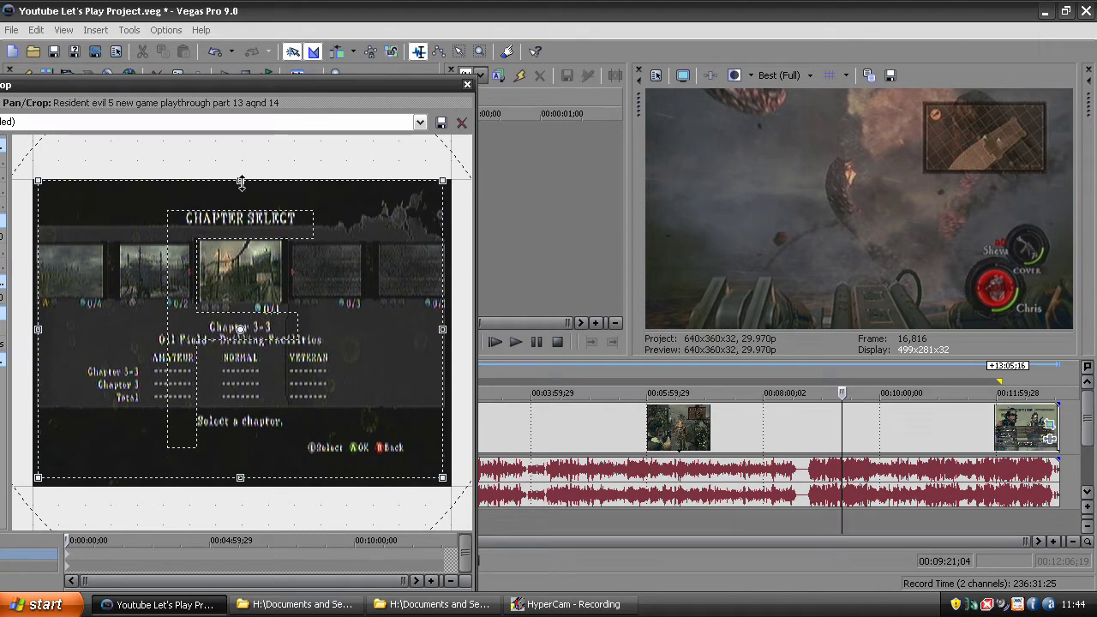
pyautogui.moveTo(241, 181); pyautogui.dragTo(241, 183)
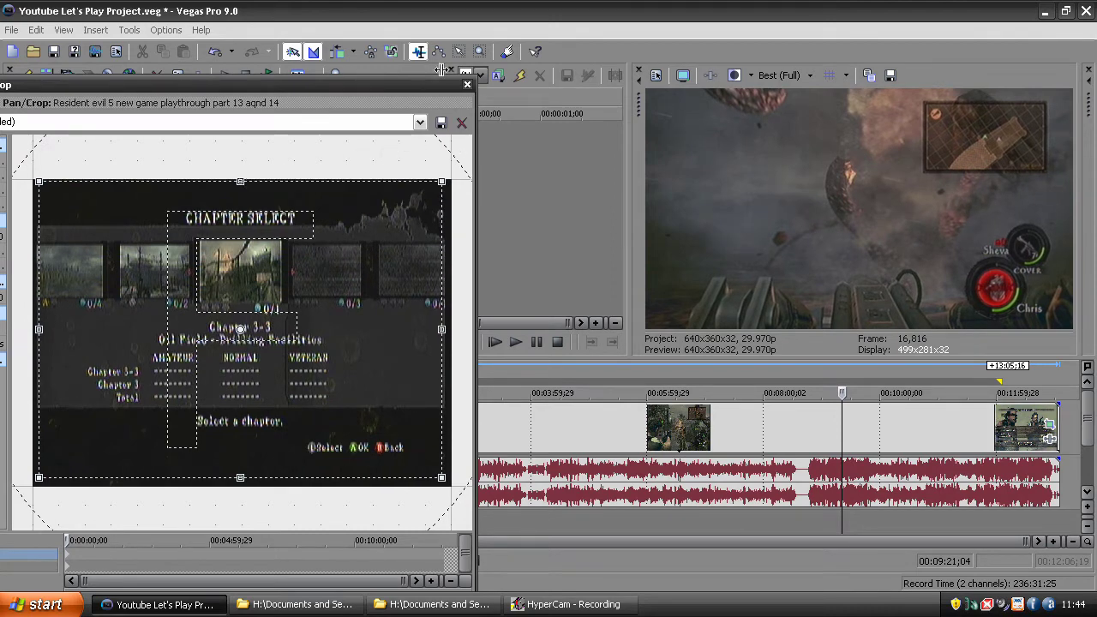
pyautogui.click(467, 86)
pyautogui.click(897, 512)
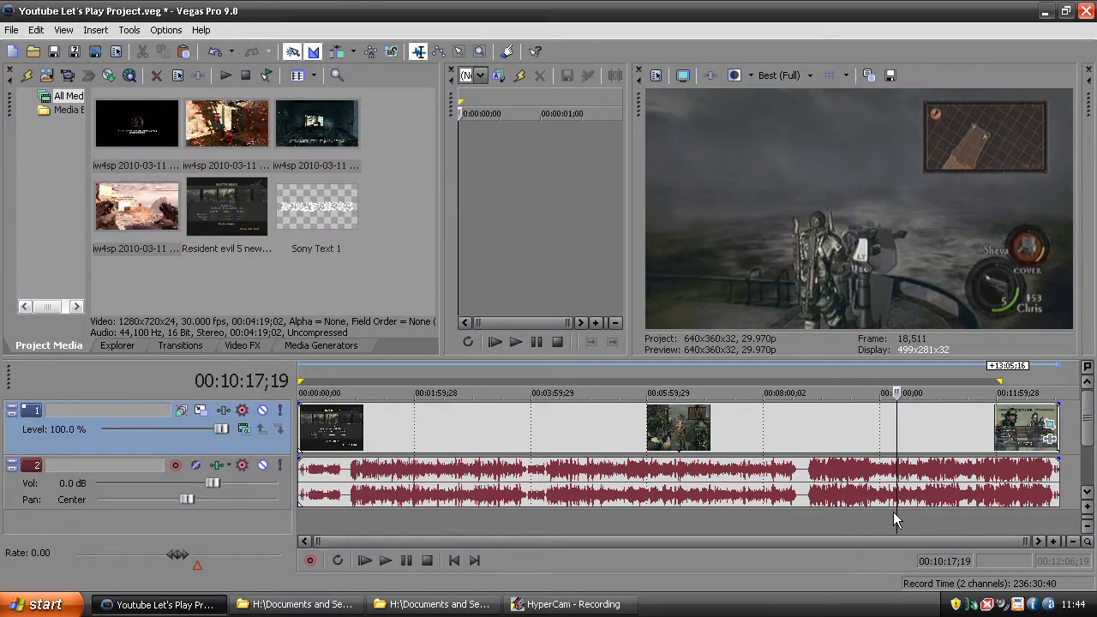
# Play the clip from 00:09:51;04 in a widened preview, then stop to check the picture
pyautogui.click(929, 517)
pyautogui.click(871, 516)
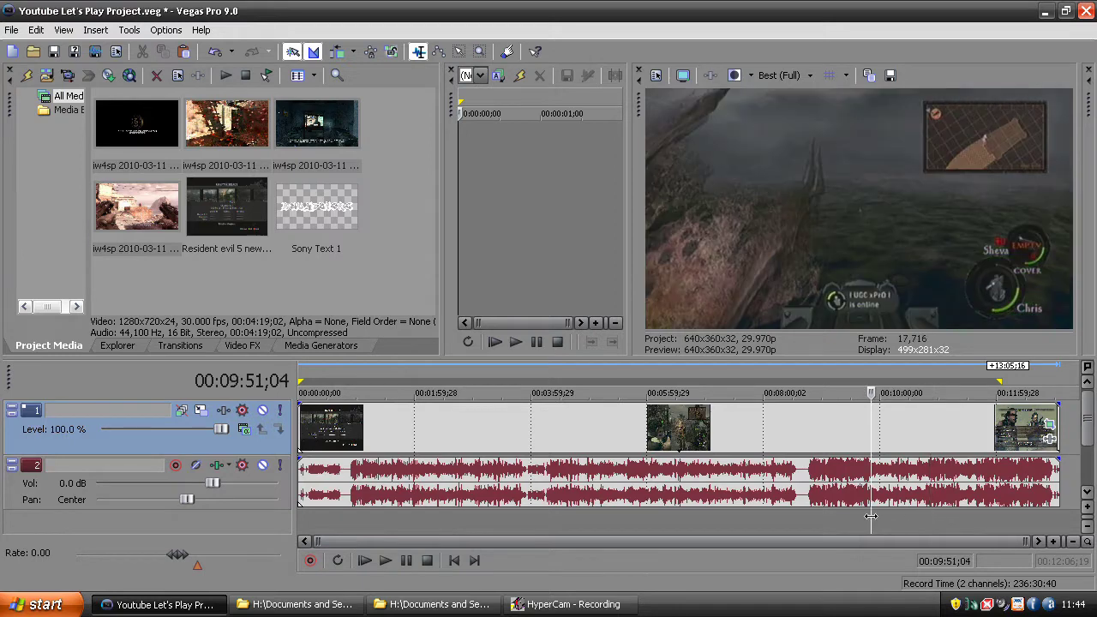
pyautogui.moveTo(626, 245); pyautogui.dragTo(592, 245)
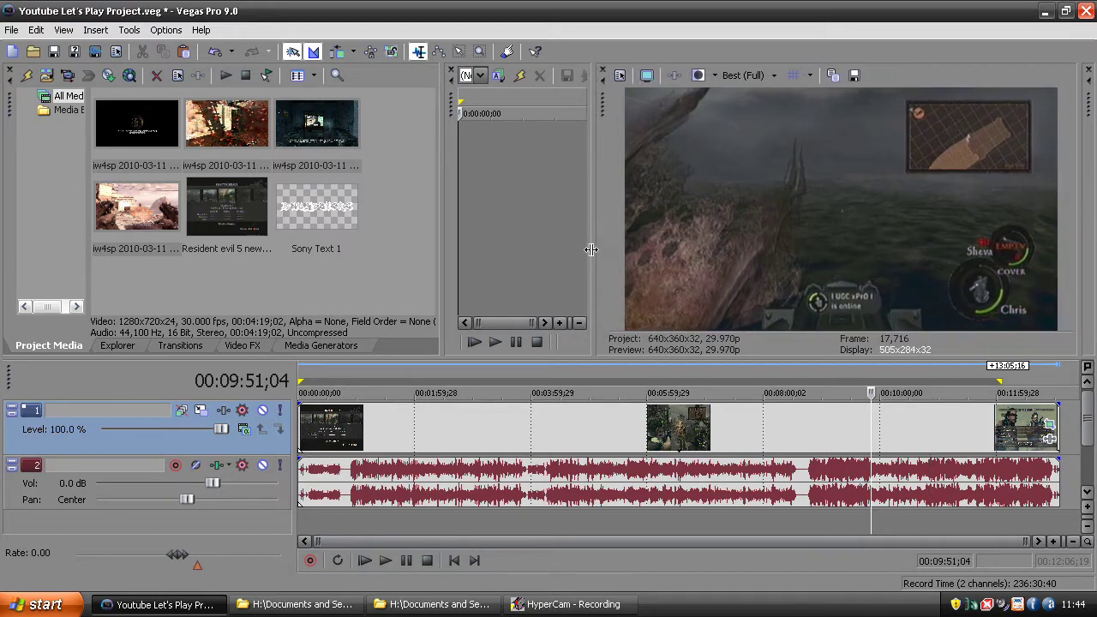
pyautogui.press('space')
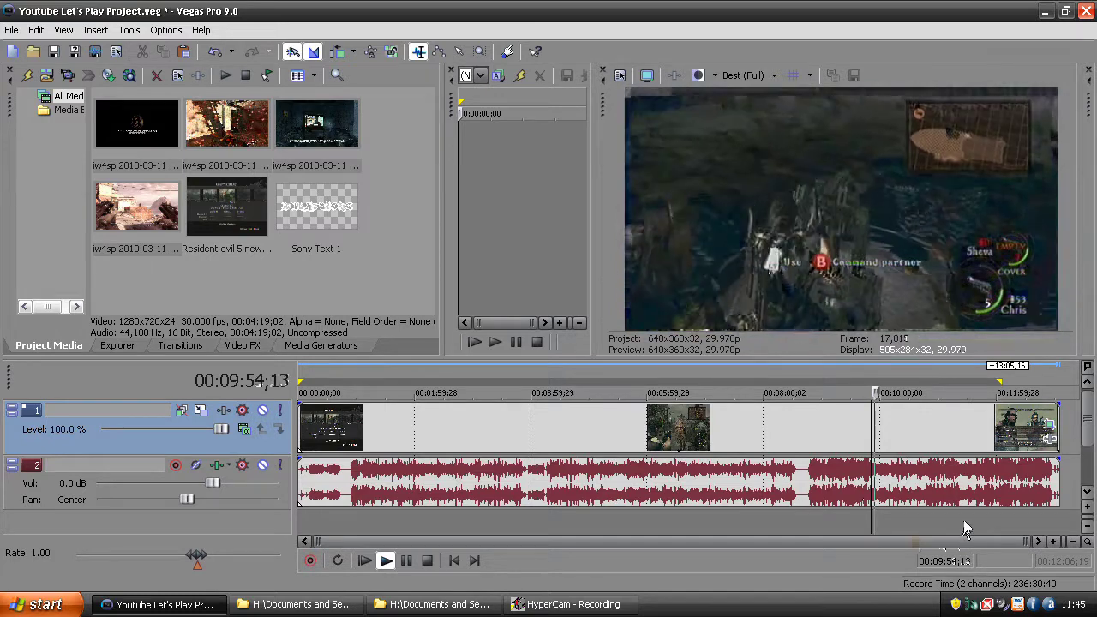
pyautogui.press('space')
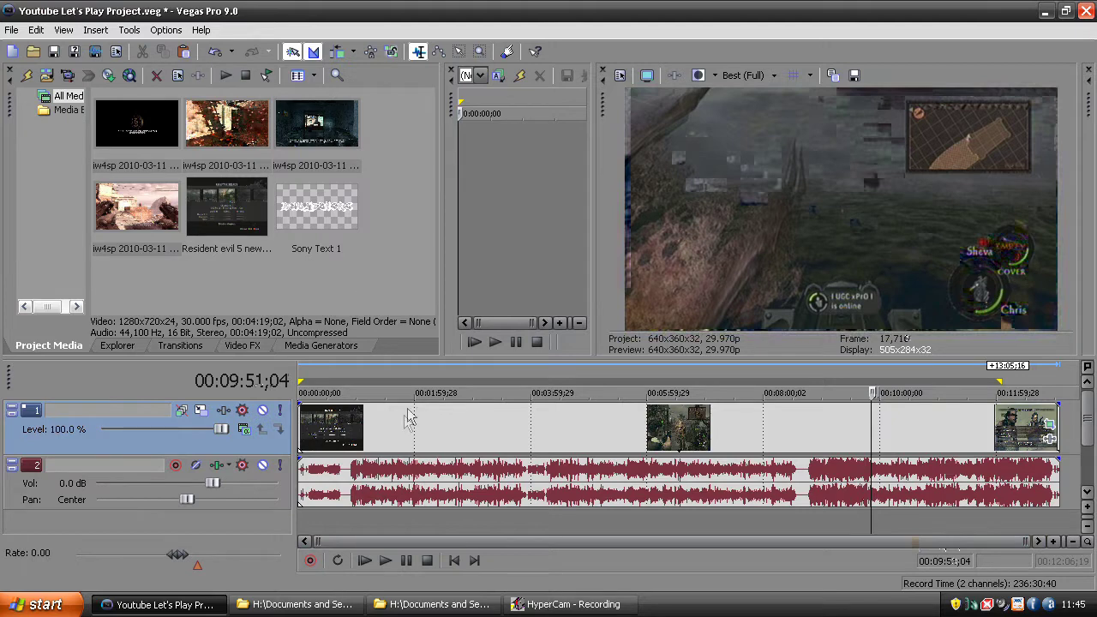
pyautogui.rightClick(598, 438)
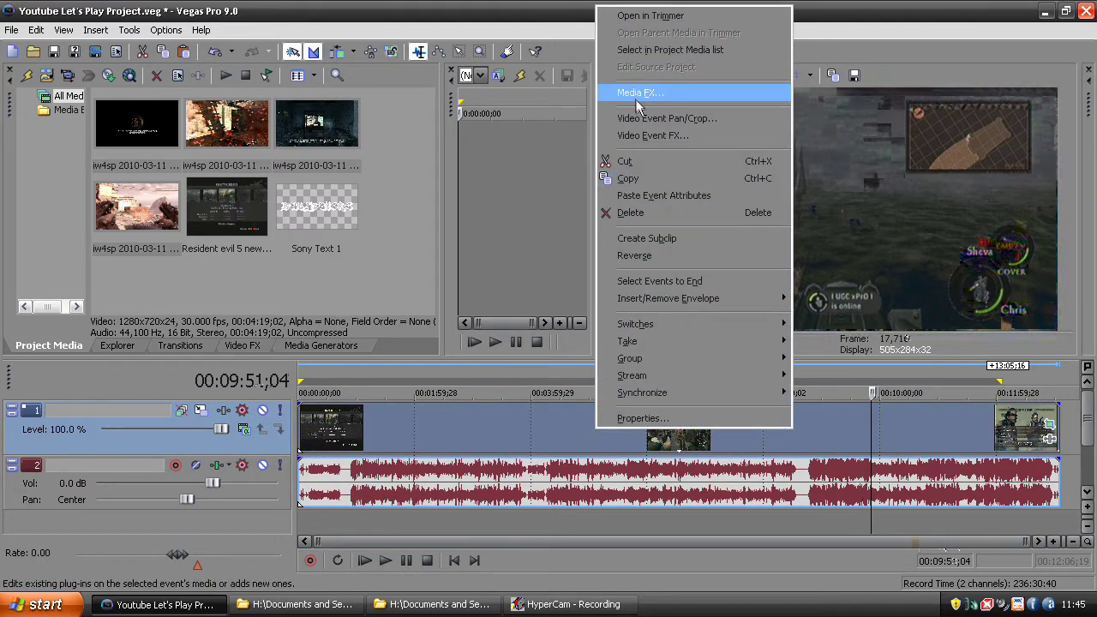
# Pick Sony Color Corrector (Secondary) in the Plug-In Chooser and confirm it for the clip
pyautogui.click(644, 135)
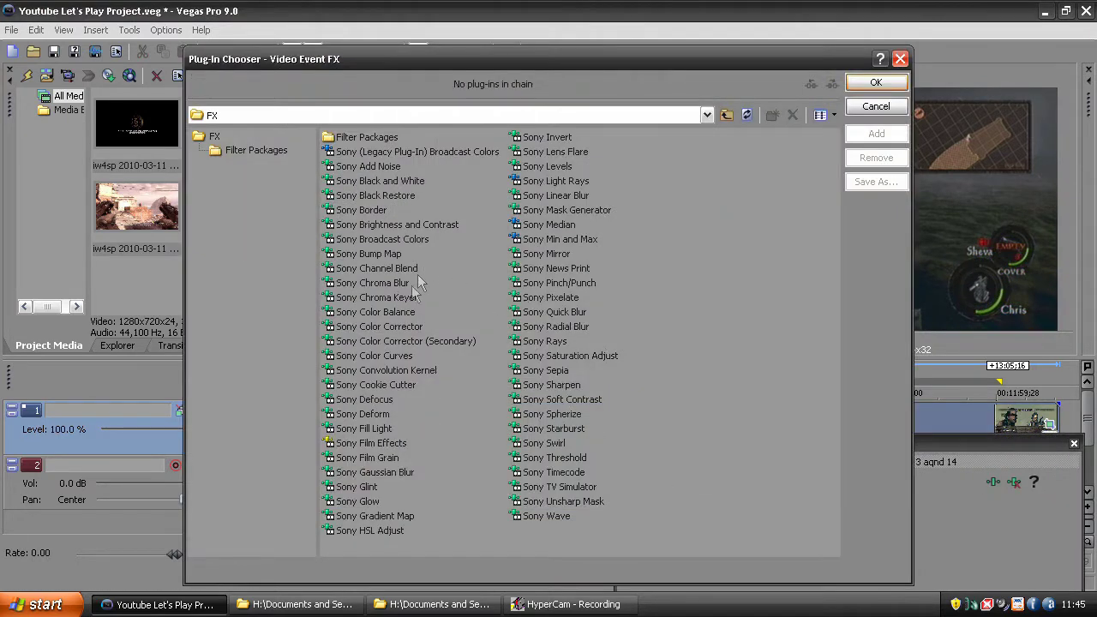
pyautogui.doubleClick(388, 342)
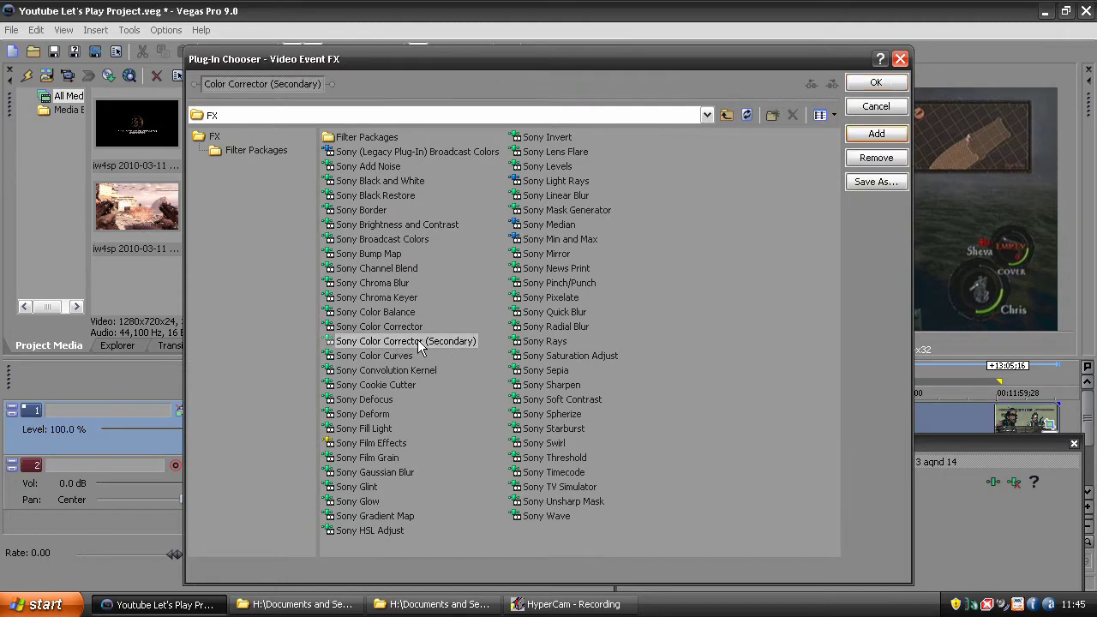
pyautogui.click(876, 83)
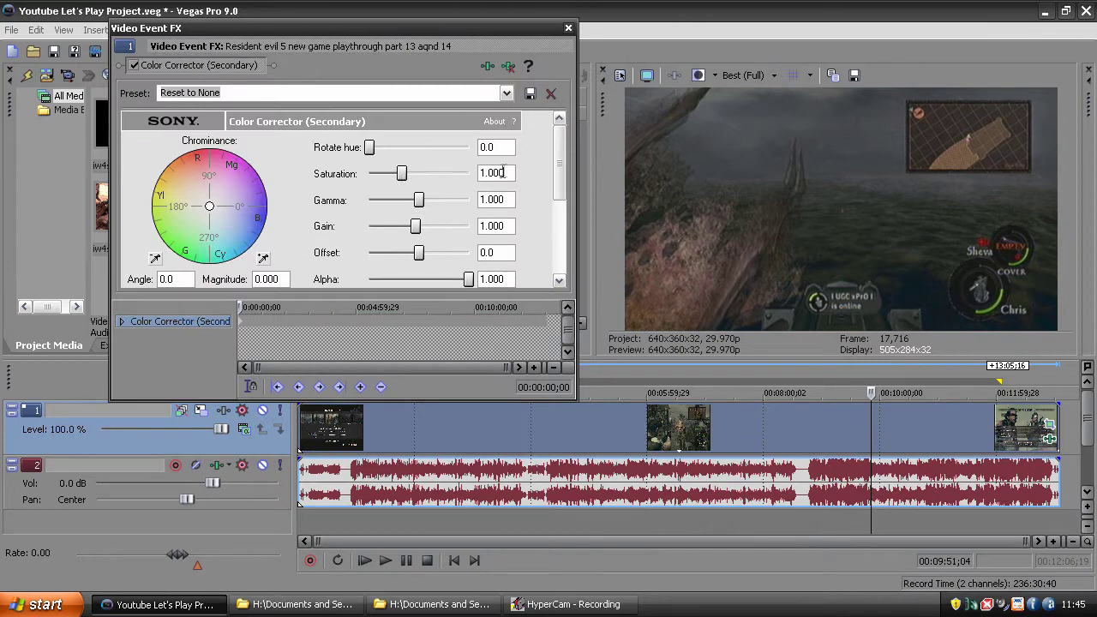
# Enter 1.785 for Color Corrector saturation, then ease the slider down to 1.655
pyautogui.write('.785')
pyautogui.press('Return')
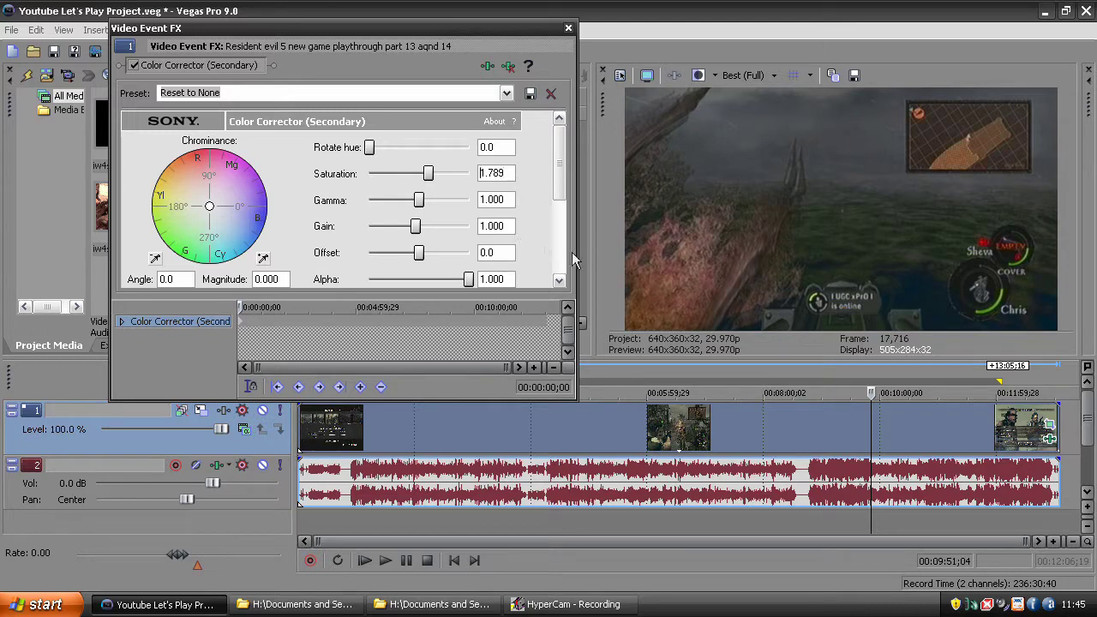
pyautogui.click(934, 524)
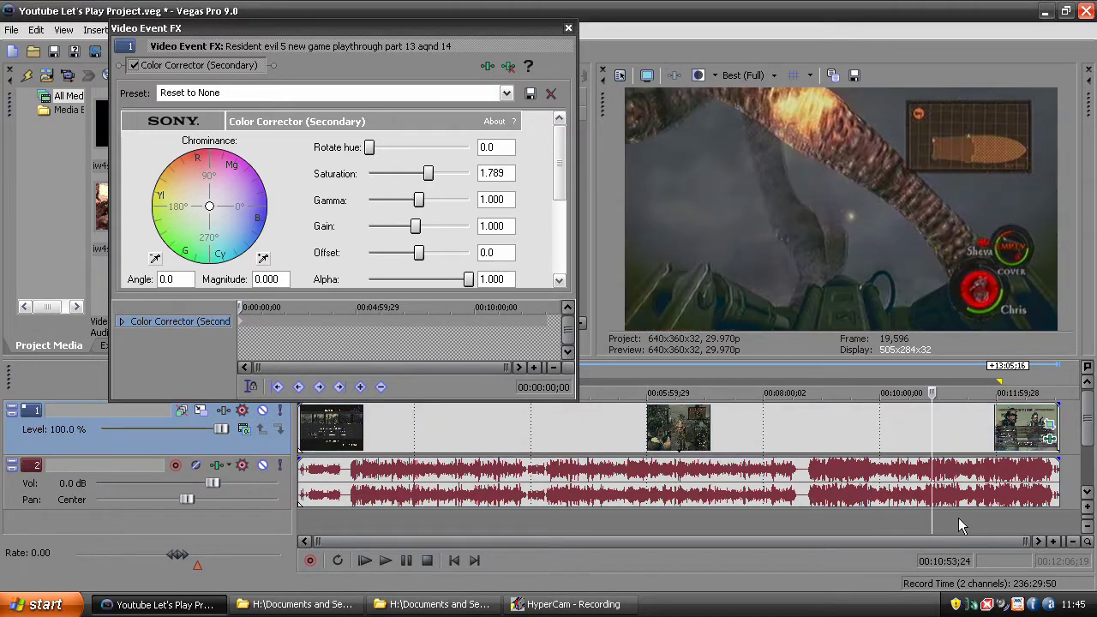
pyautogui.click(965, 524)
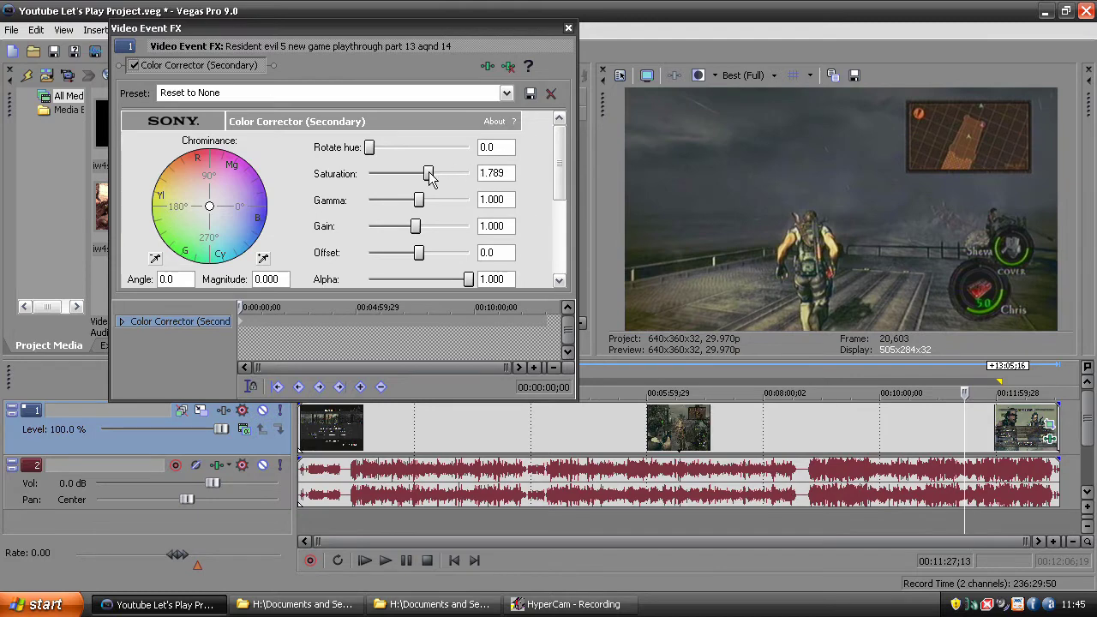
pyautogui.moveTo(431, 174); pyautogui.dragTo(430, 176)
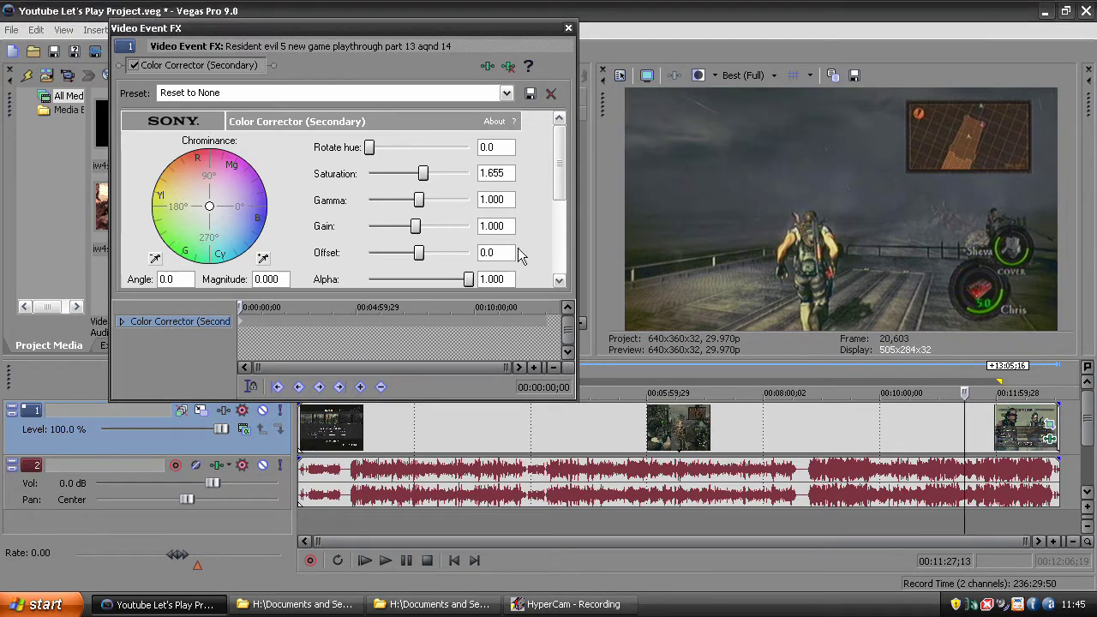
# Play the saturated footage from around 00:01:42 to preview it, then close the effect window
pyautogui.click(742, 530)
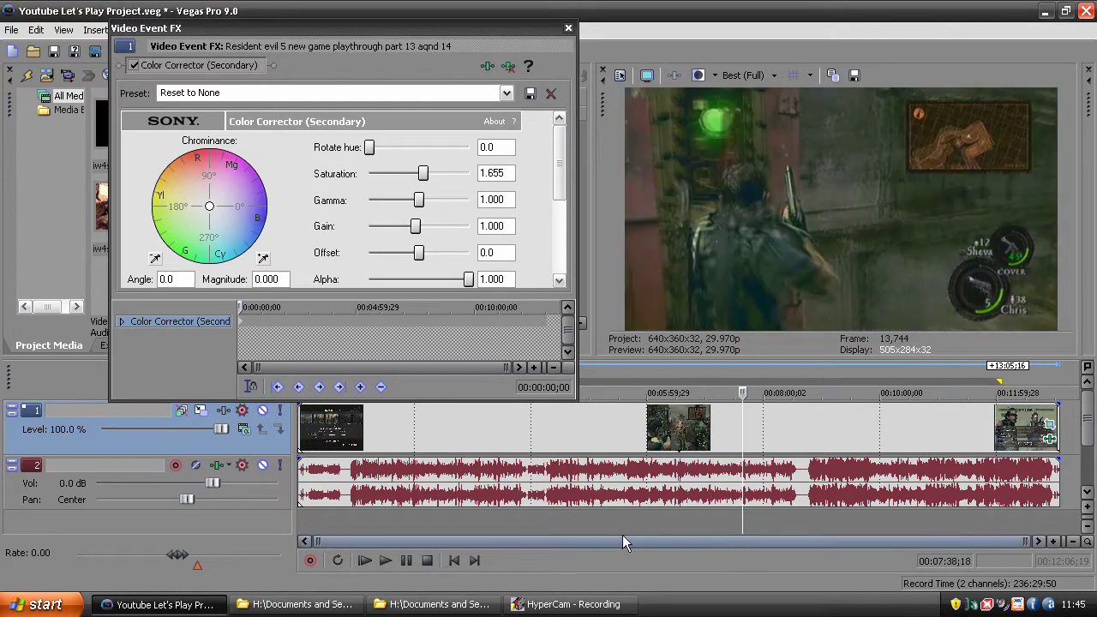
pyautogui.click(598, 525)
pyautogui.click(396, 515)
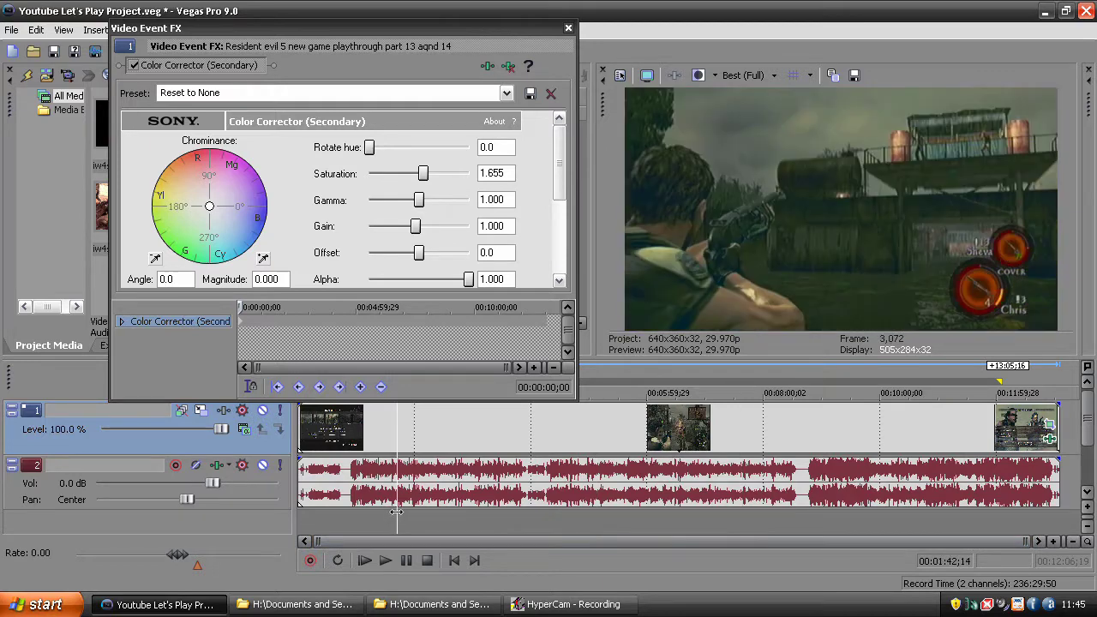
pyautogui.click(365, 517)
pyautogui.press('space')
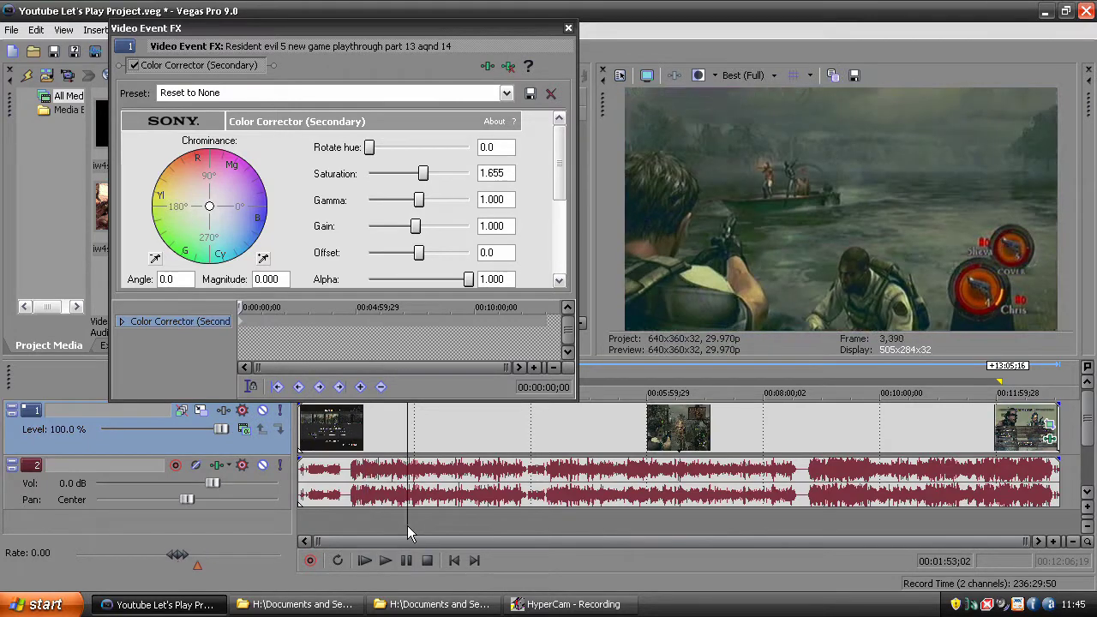
pyautogui.click(408, 526)
pyautogui.click(568, 28)
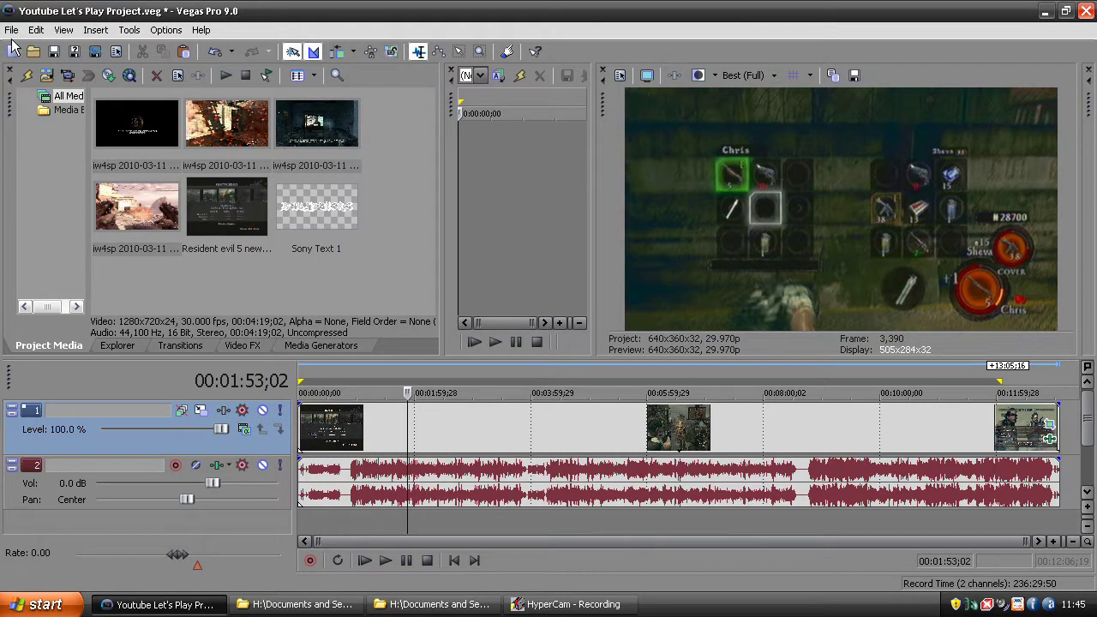
# Select 0 to 00:04:55;29 as the render region and choose File > Render As
pyautogui.moveTo(585, 518); pyautogui.dragTo(299, 518)
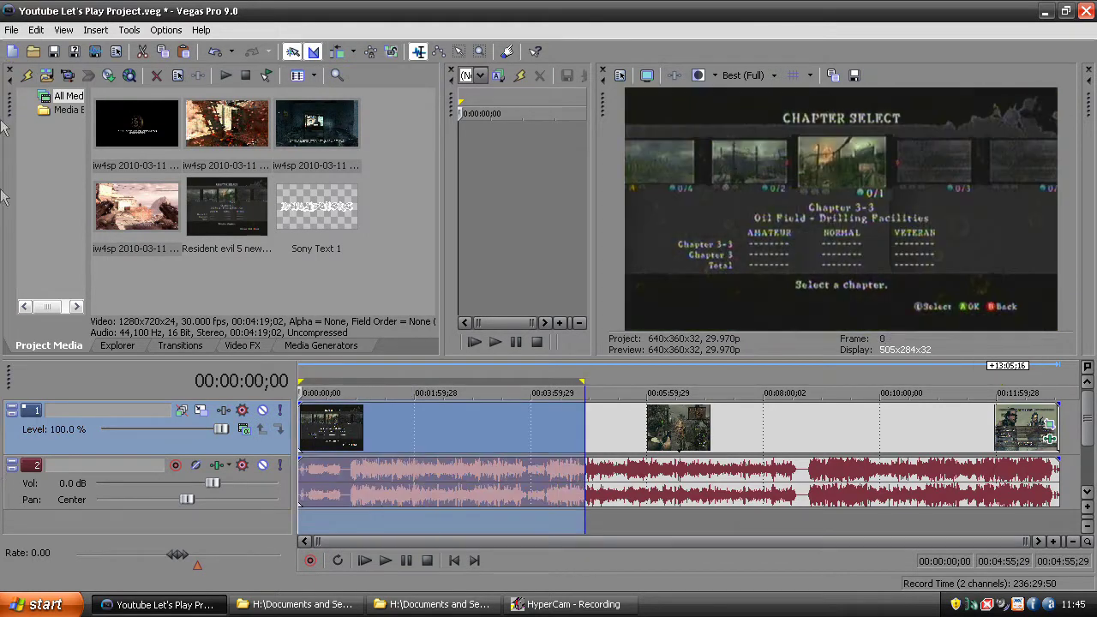
pyautogui.click(12, 31)
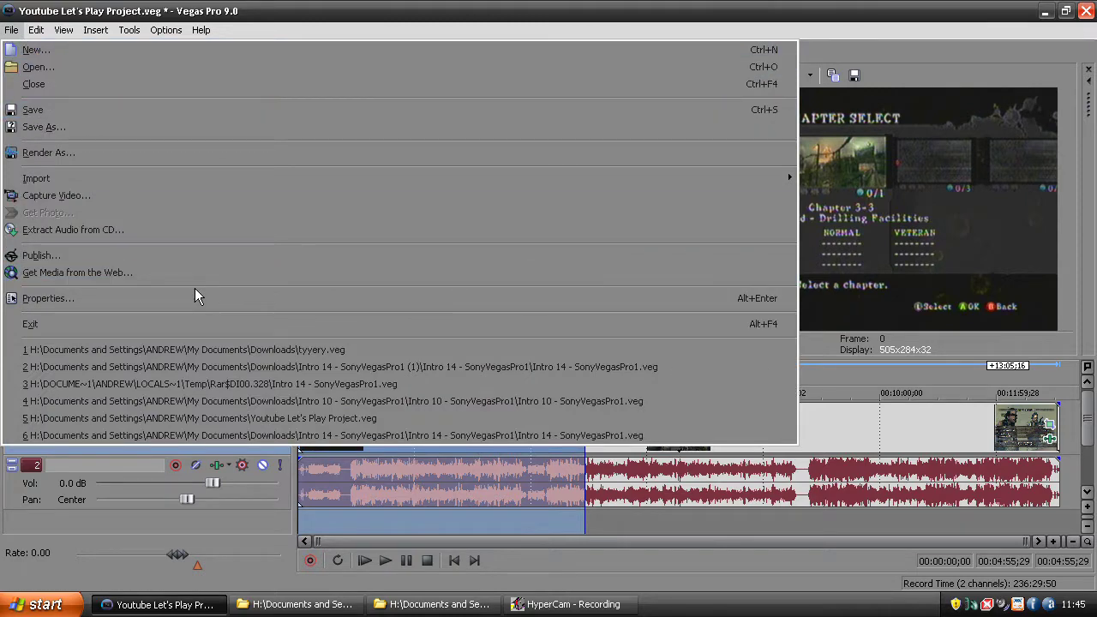
pyautogui.click(188, 152)
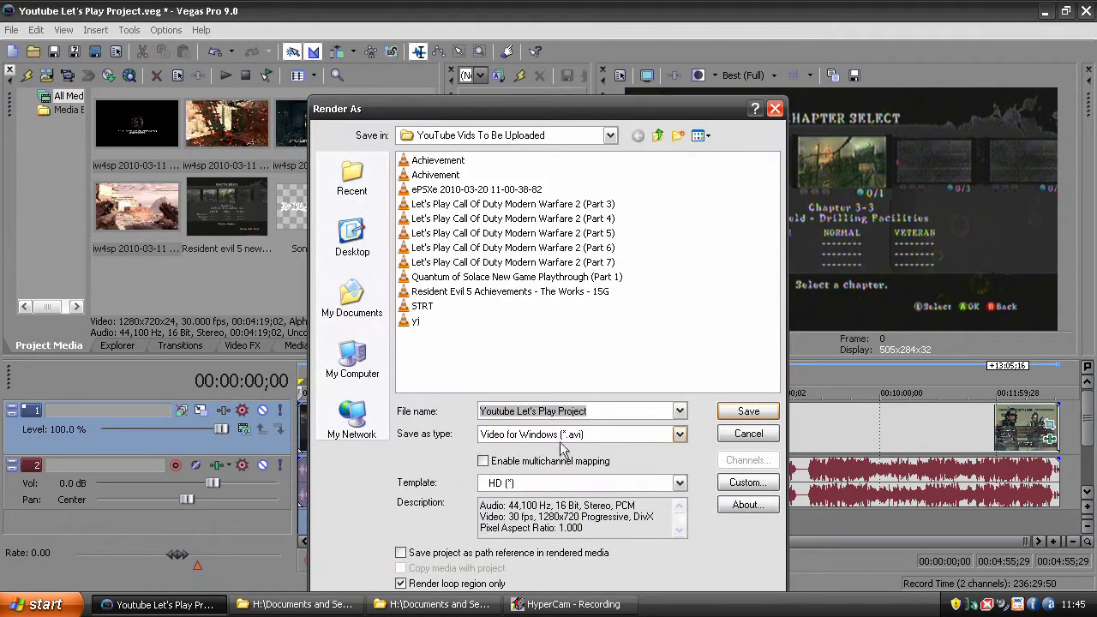
# Choose Video for Windows (*.avi) output with the Default Template (uncompressed) and open Custom settings
pyautogui.click(562, 437)
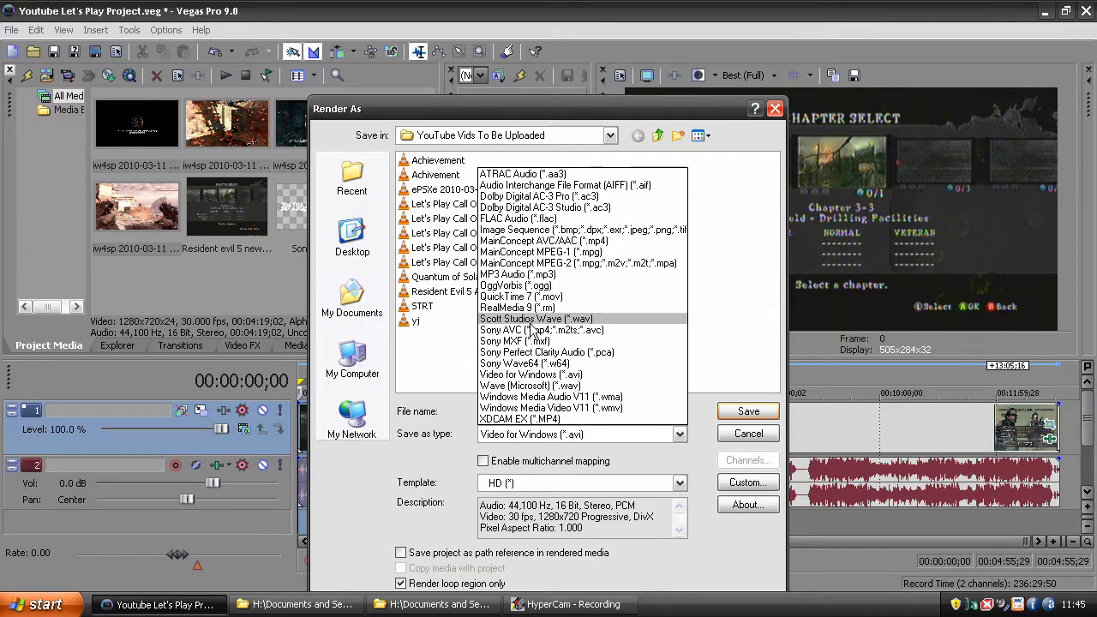
pyautogui.click(539, 377)
pyautogui.click(566, 481)
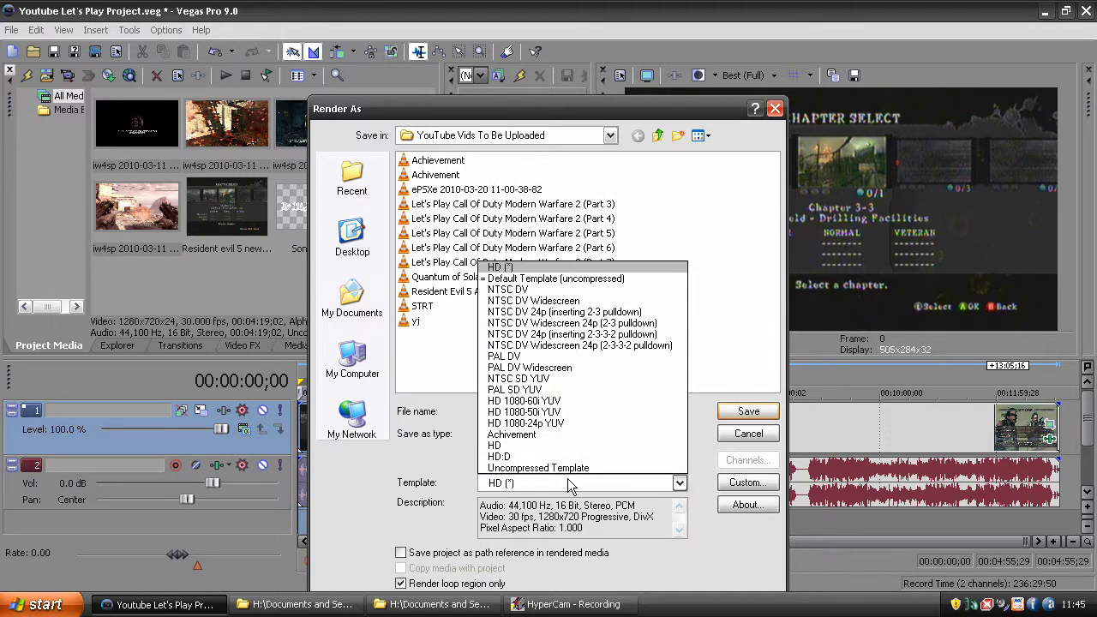
pyautogui.click(568, 280)
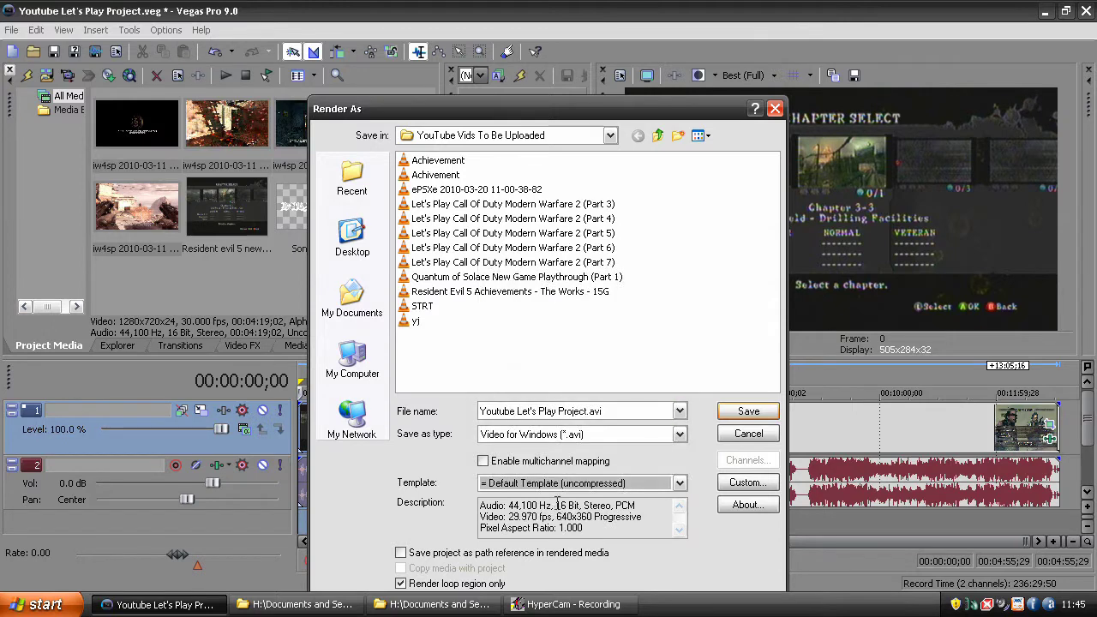
pyautogui.click(746, 482)
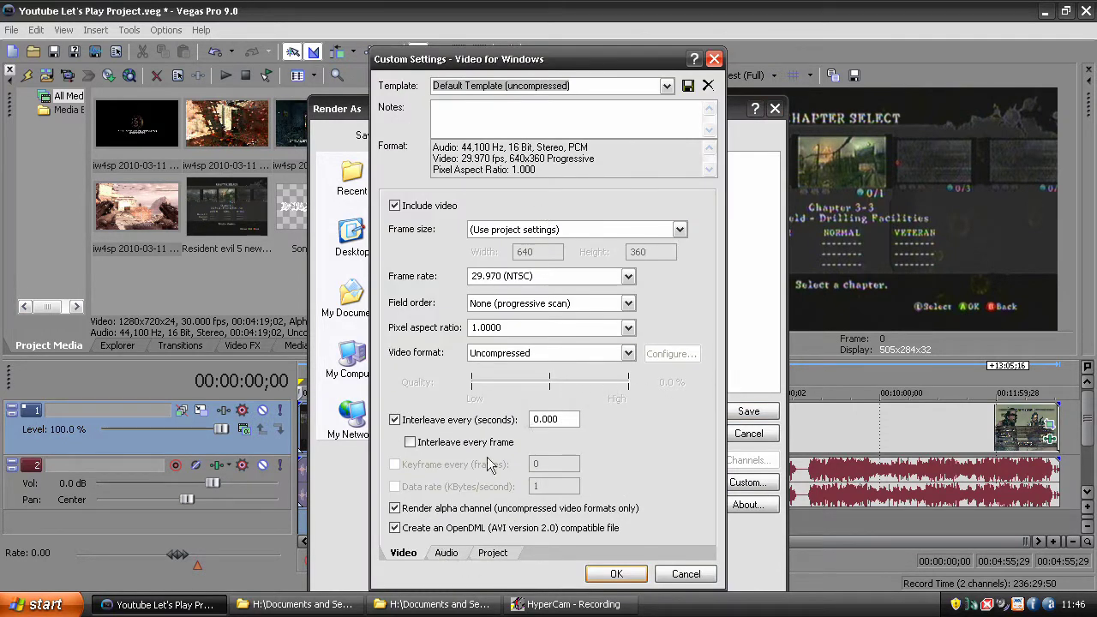
# Review the frame size and frame rate options in the Video tab
pyautogui.click(557, 230)
pyautogui.click(558, 242)
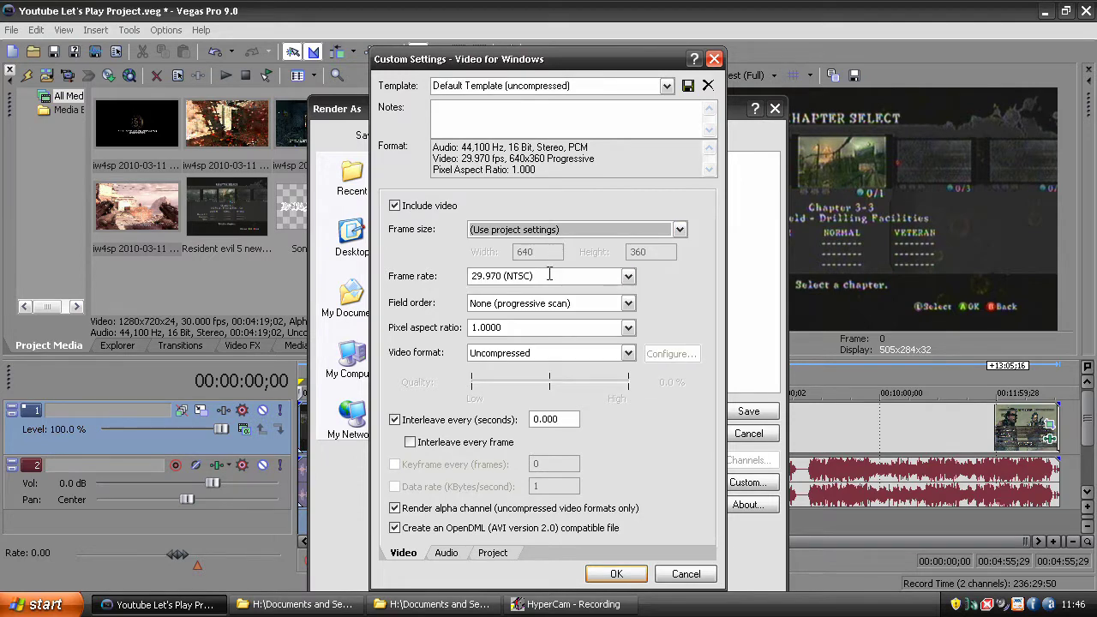
pyautogui.click(627, 276)
pyautogui.click(628, 276)
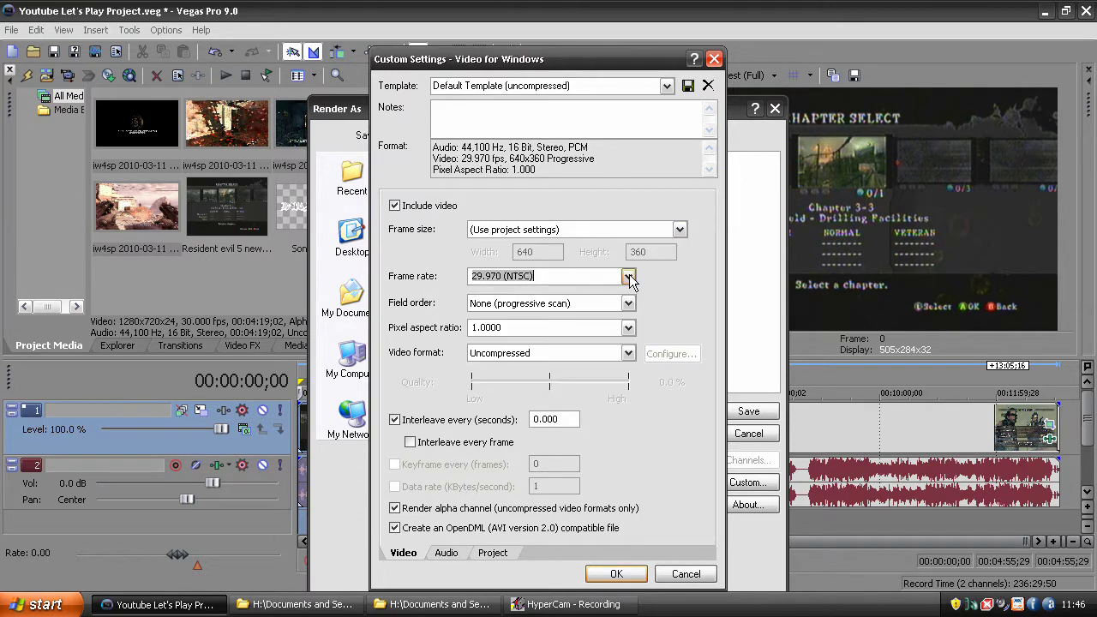
# Switch the video format to DivX 6.8.5 Codec and review its 6000 kbps bitrate
pyautogui.click(629, 353)
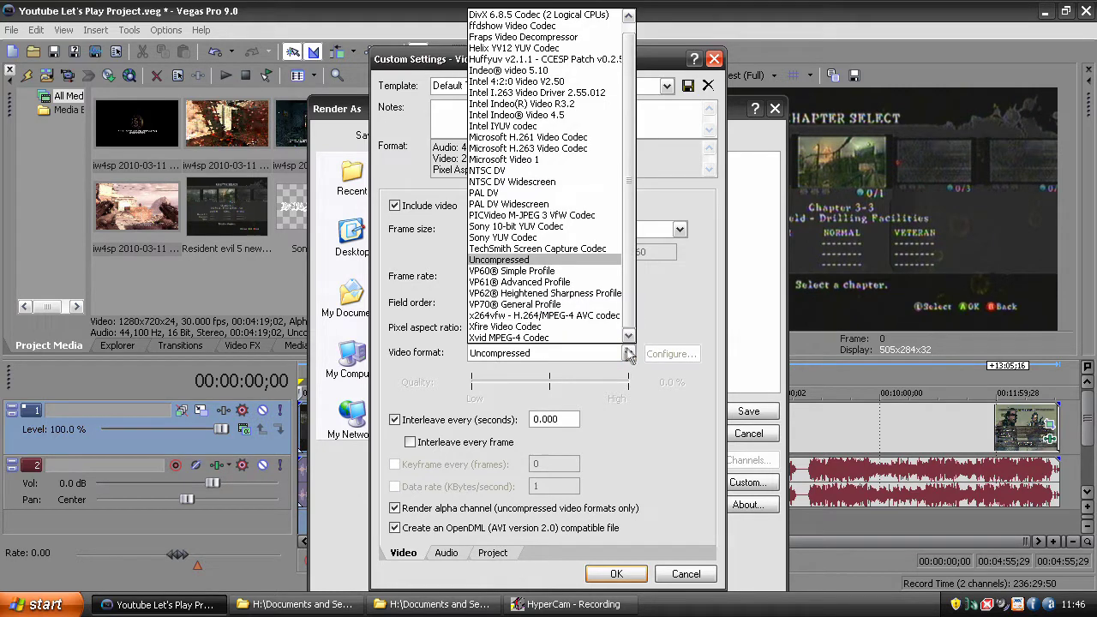
pyautogui.scroll(1, 566, 69)
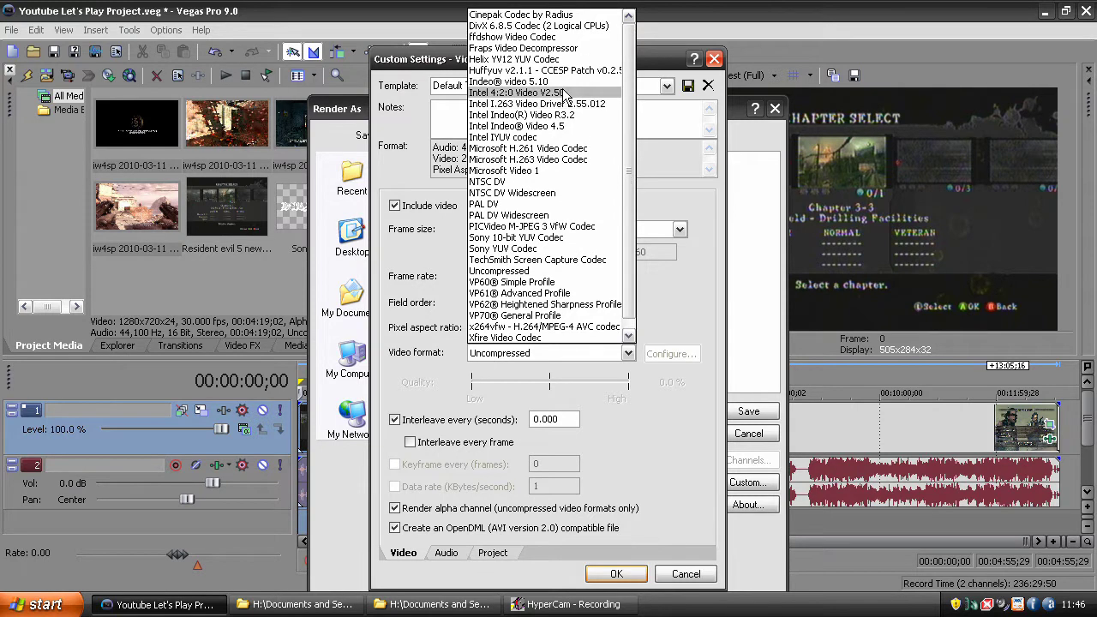
pyautogui.click(572, 27)
pyautogui.click(655, 356)
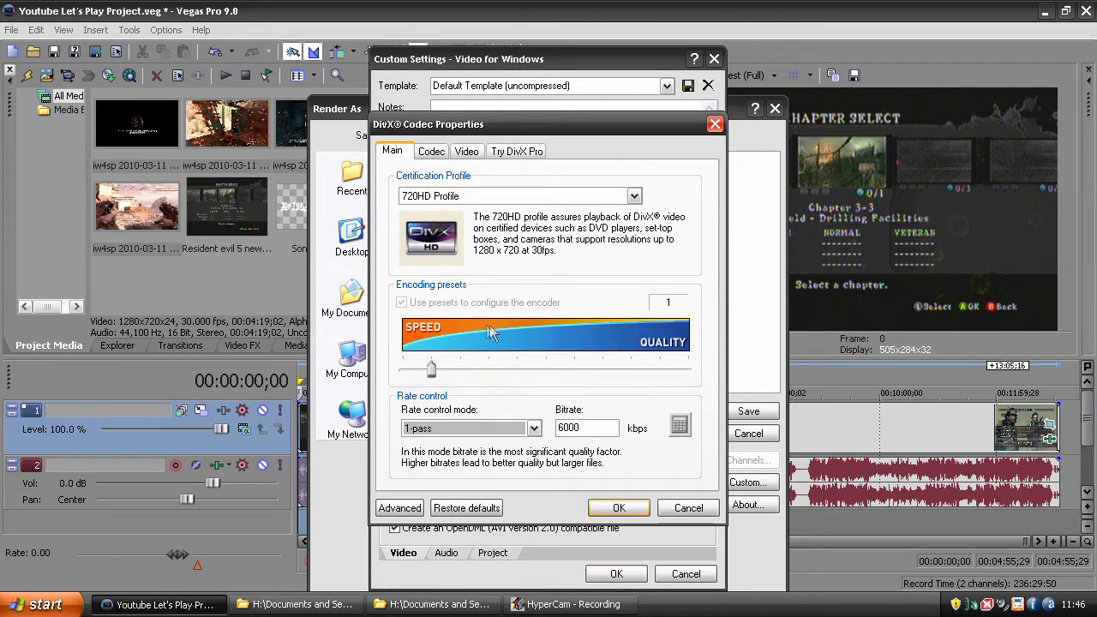
pyautogui.doubleClick(576, 433)
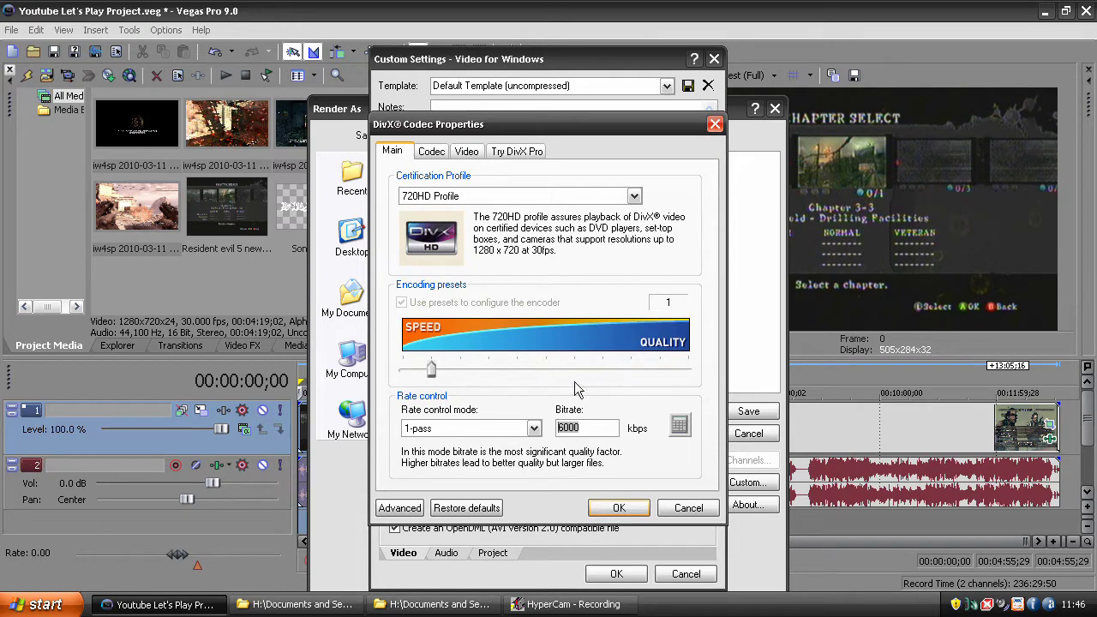
pyautogui.click(620, 508)
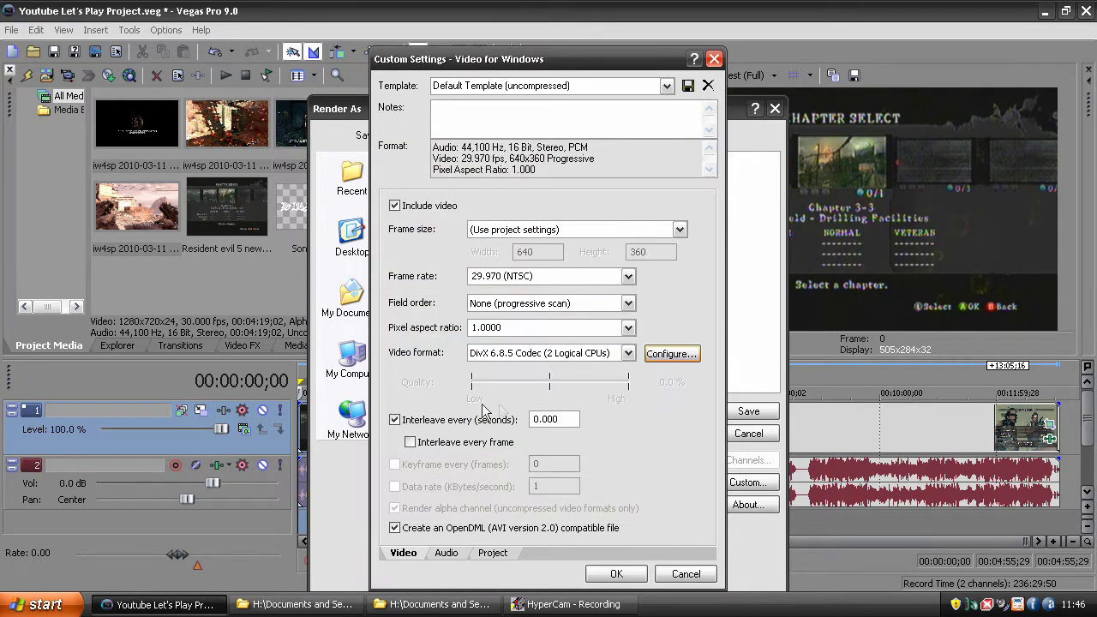
pyautogui.click(543, 418)
# Set AVI interleave to 0.250 seconds, keep PCM Uncompressed audio, and confirm the custom settings
pyautogui.write('250')
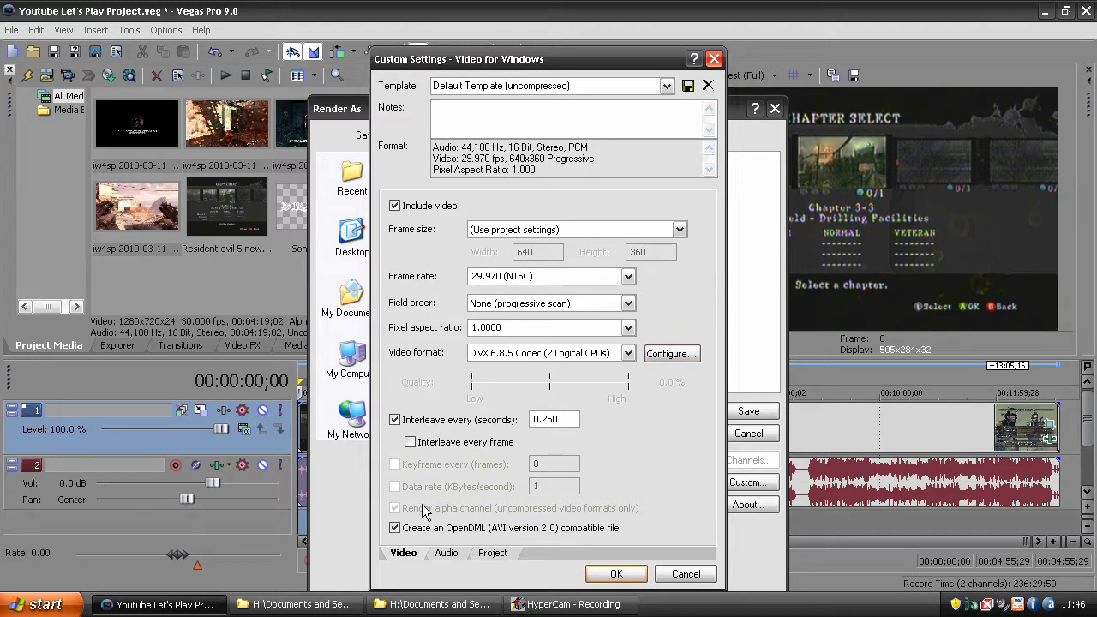
pyautogui.click(446, 554)
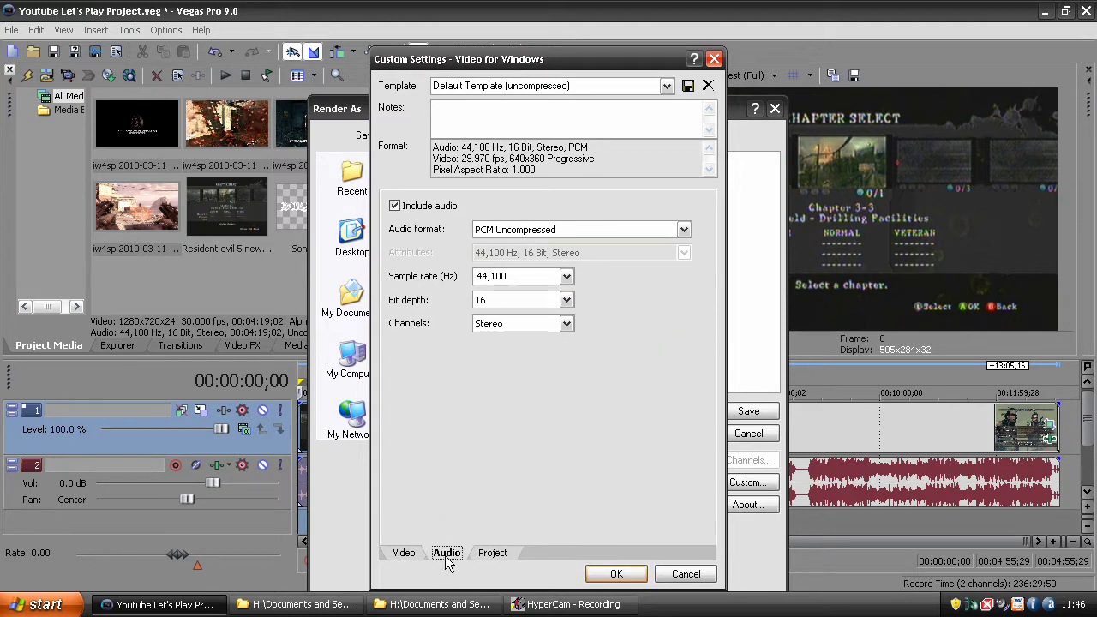
pyautogui.click(513, 230)
pyautogui.click(512, 233)
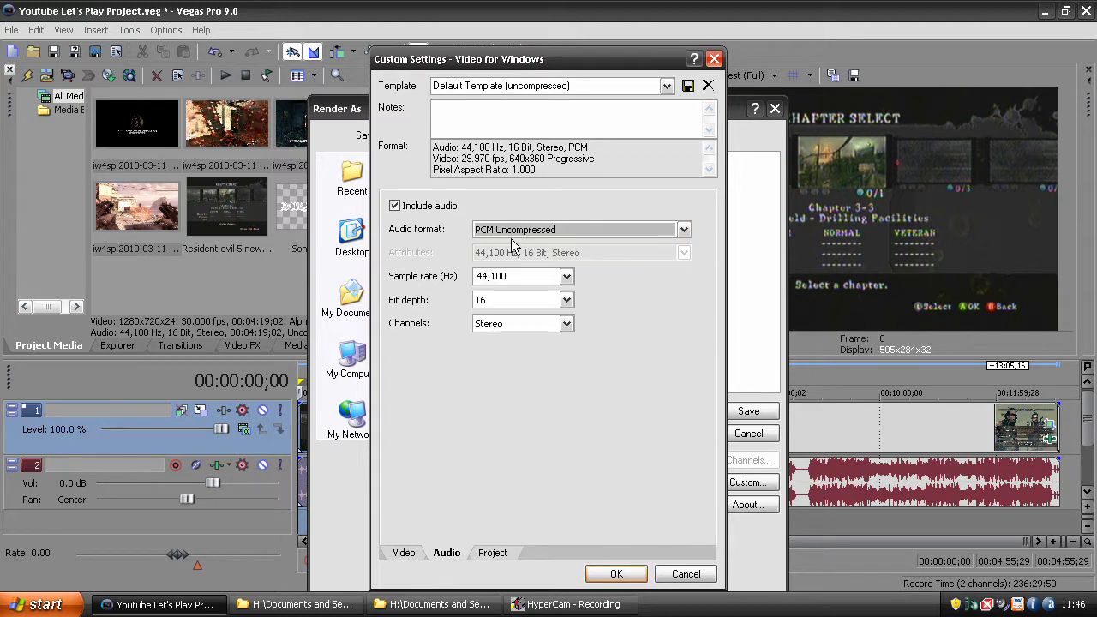
pyautogui.click(513, 230)
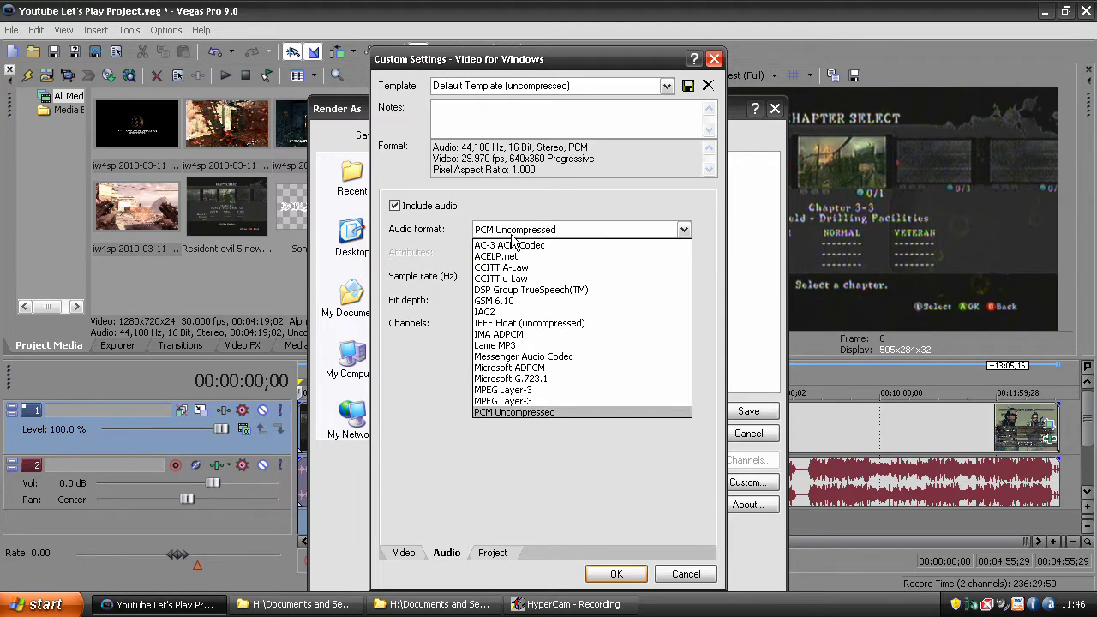
pyautogui.click(512, 236)
pyautogui.click(493, 554)
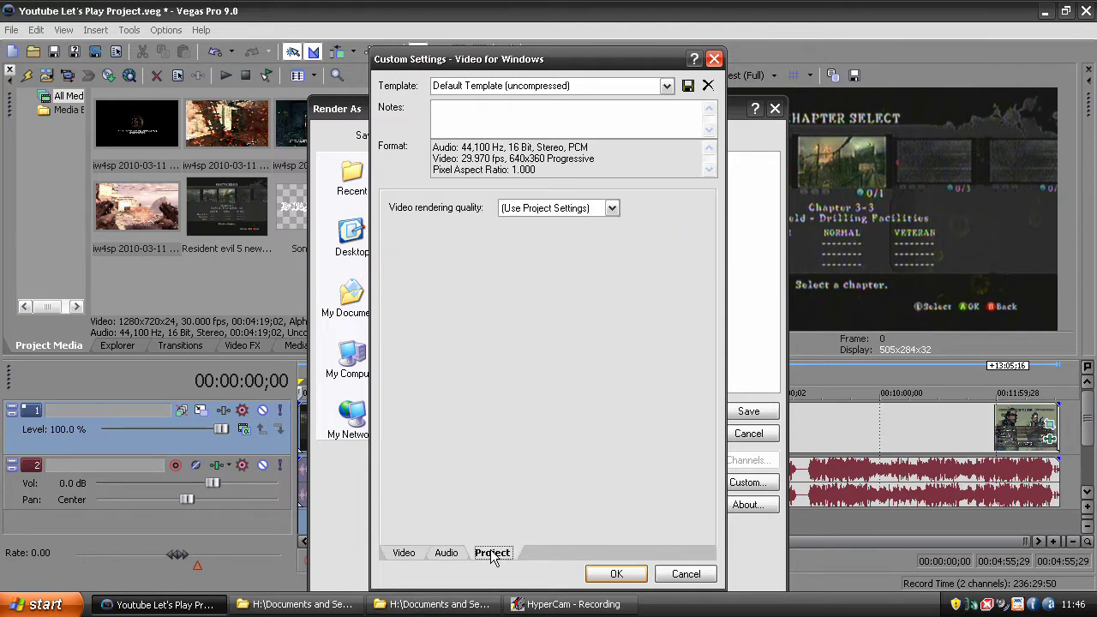
pyautogui.click(614, 574)
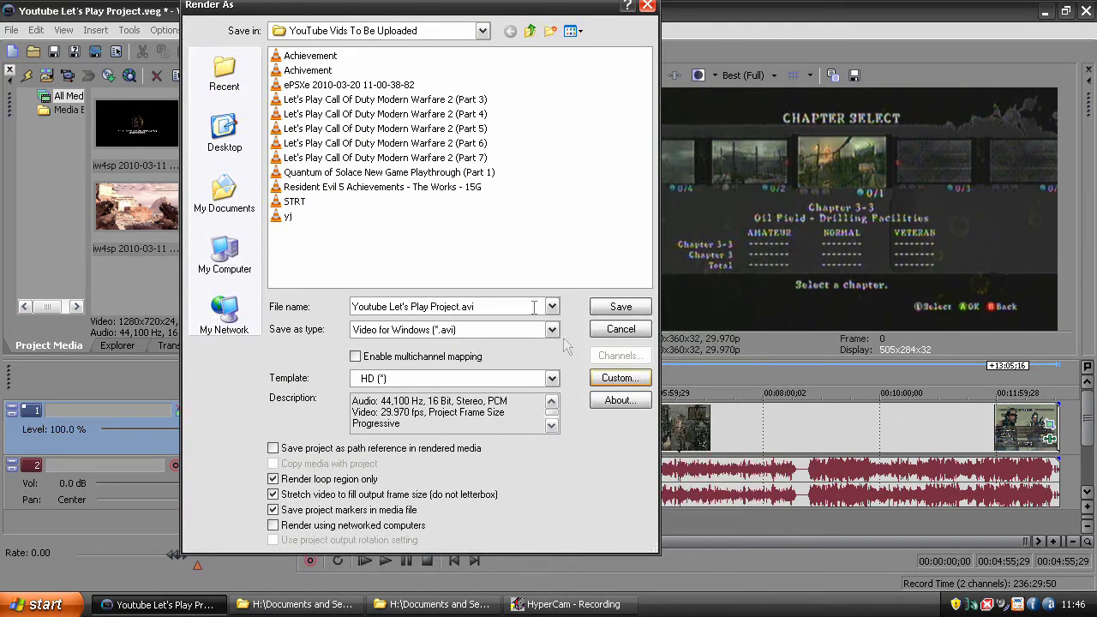
# Save to begin rendering Youtube Let's Play Project.avi into the YouTube Vids To Be Uploaded folder
pyautogui.click(607, 314)
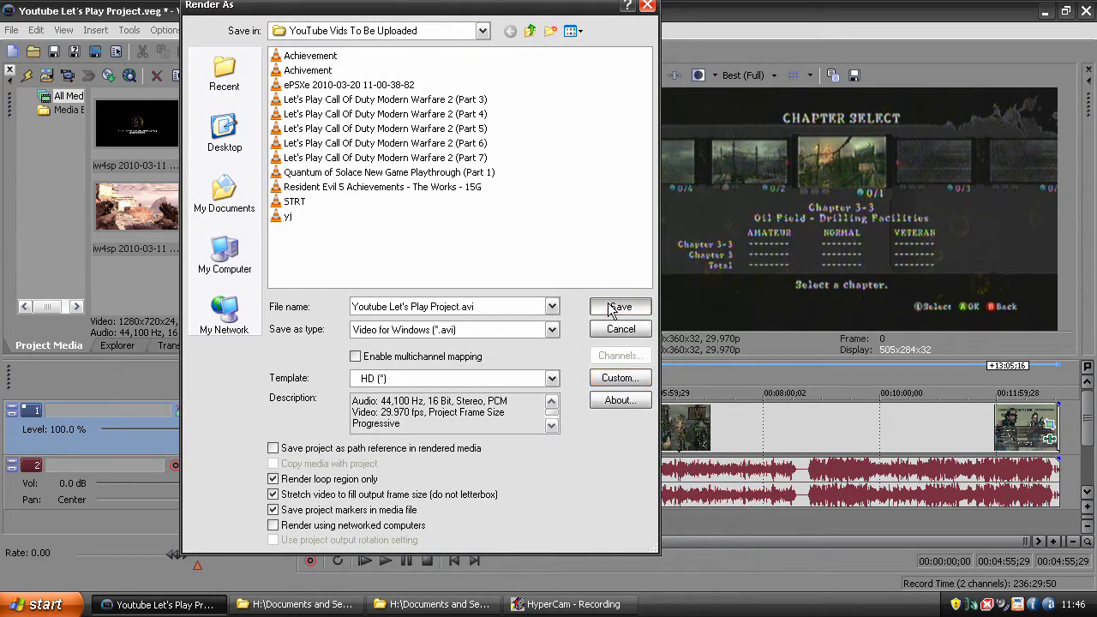